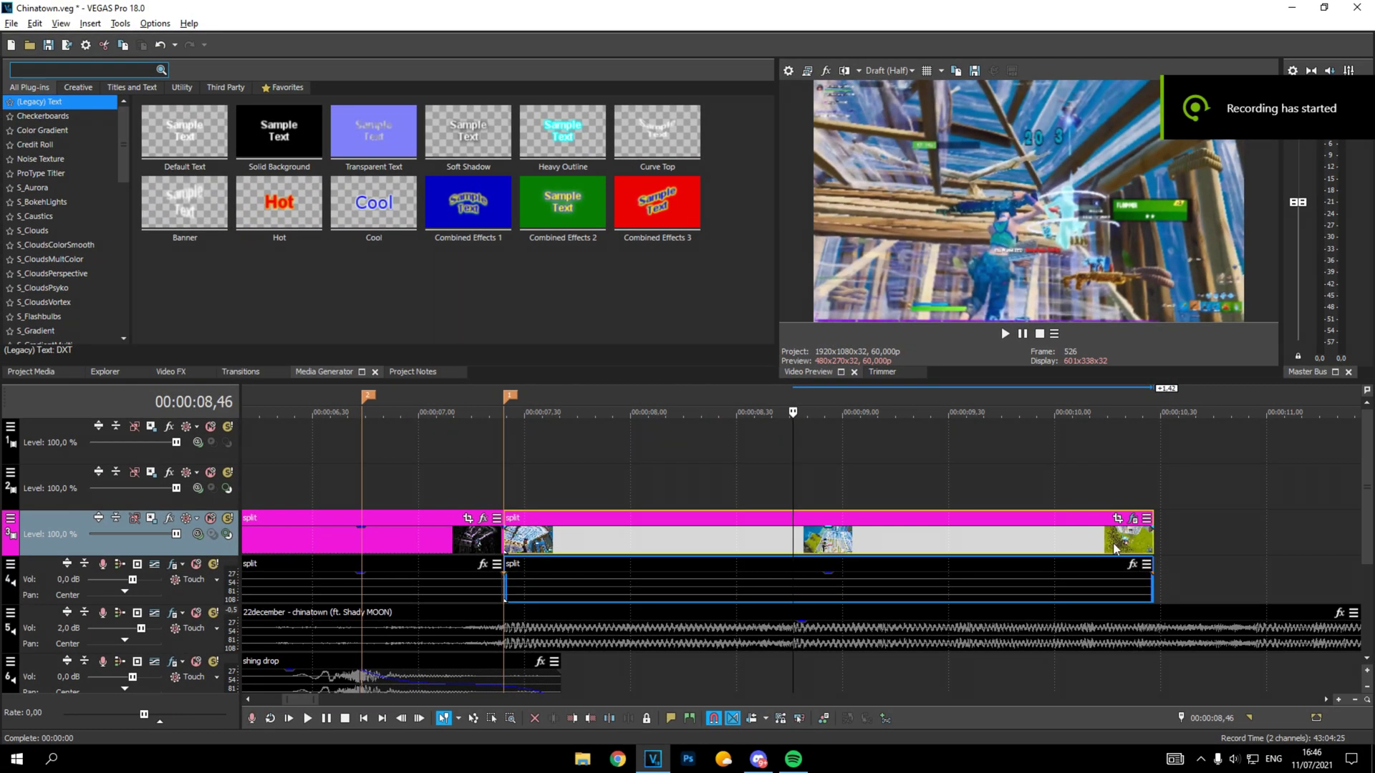
# - Loop the section around the cut and play it back twice
pyautogui.scroll(-10, 590, 469)
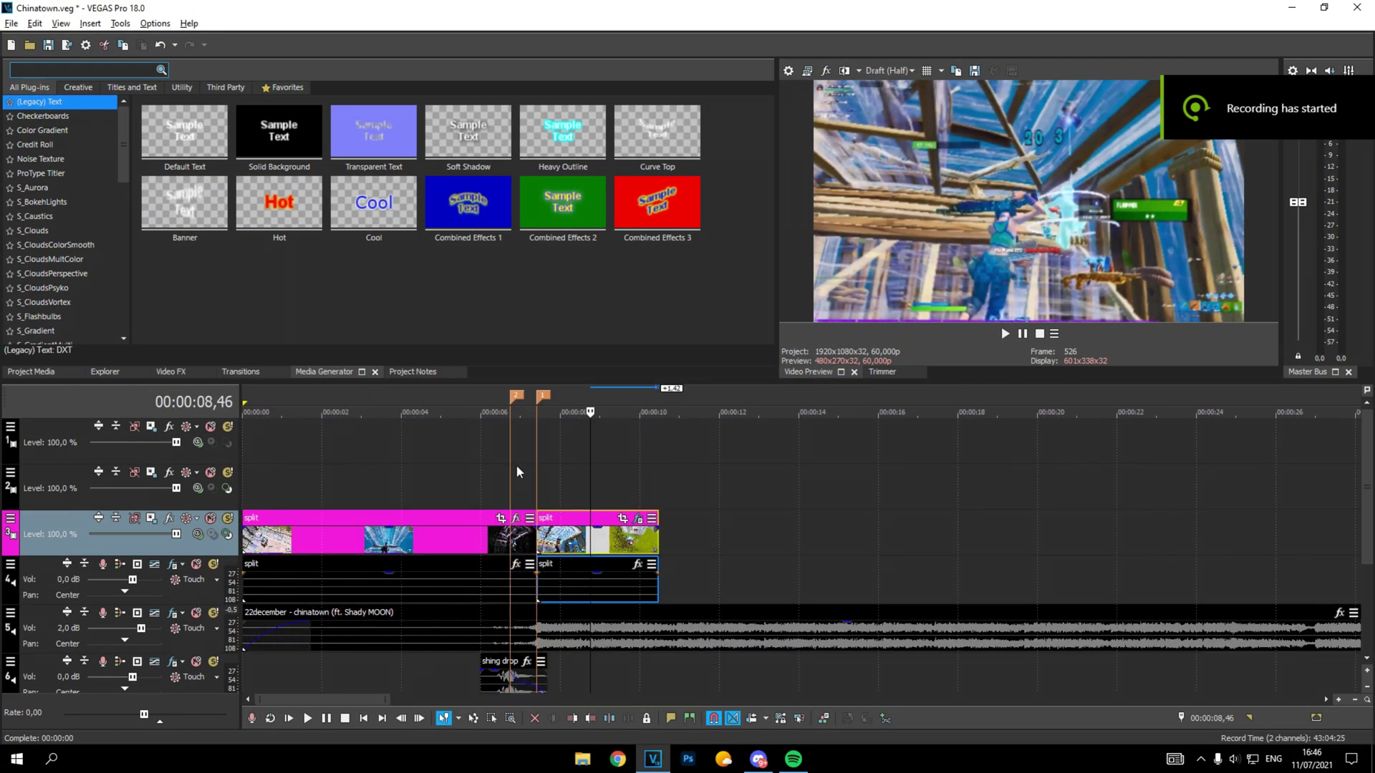
pyautogui.scroll(2, 645, 465)
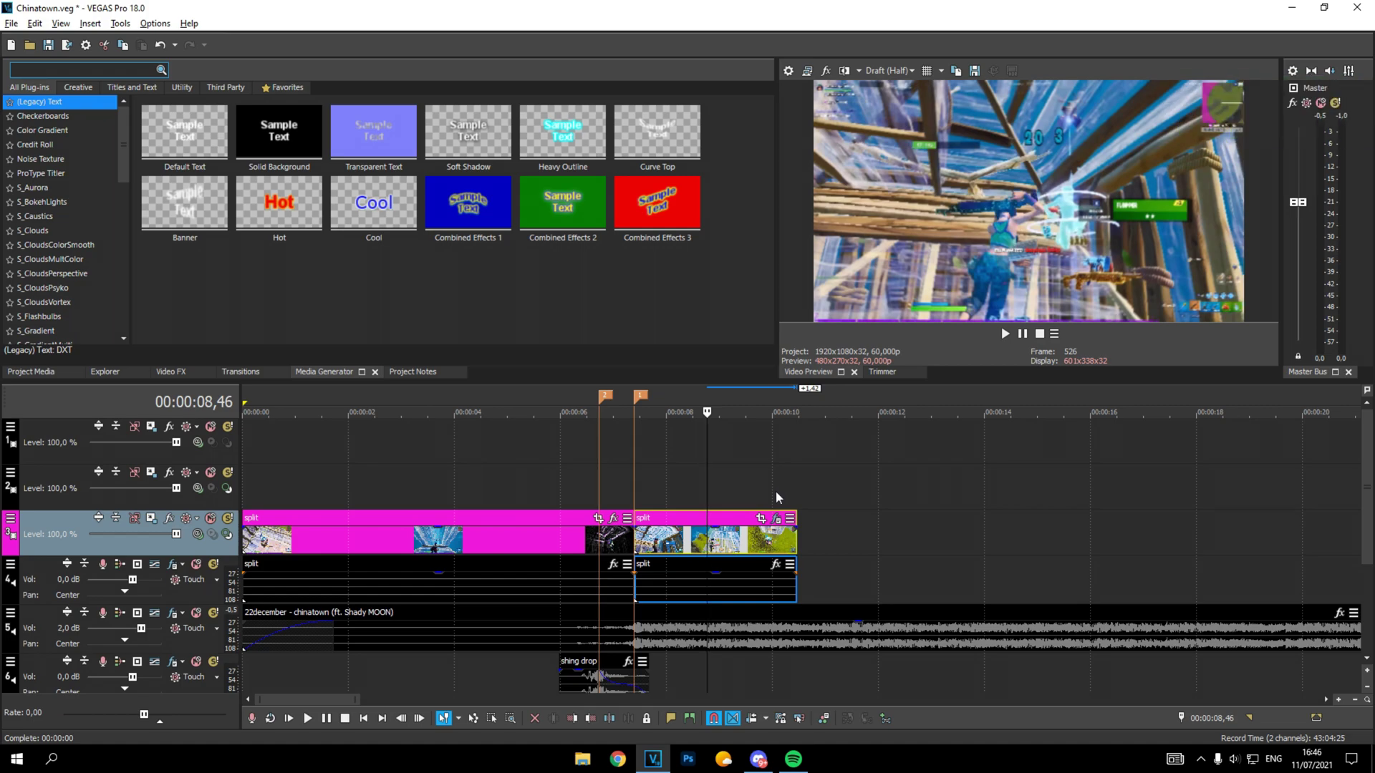
pyautogui.scroll(5, 646, 474)
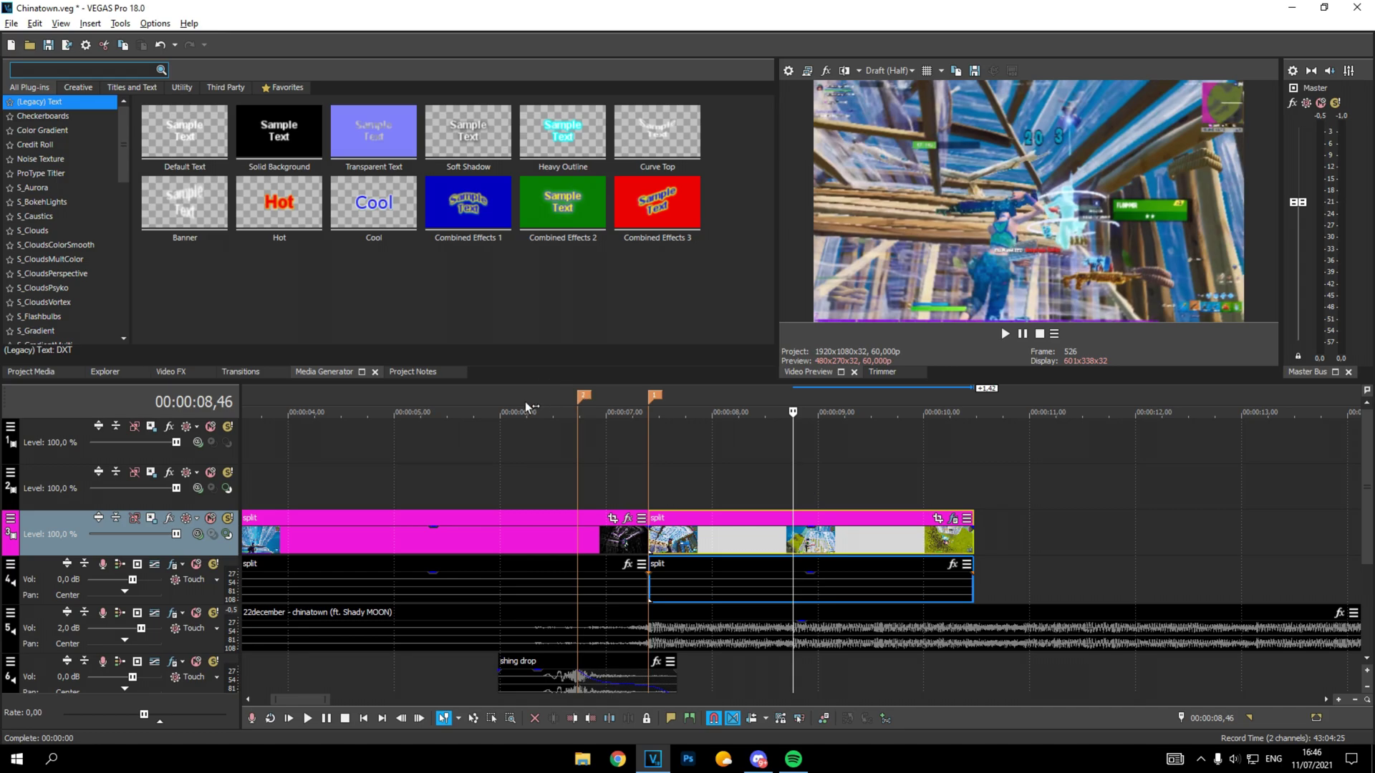
pyautogui.moveTo(476, 401); pyautogui.dragTo(900, 476)
pyautogui.press('space')
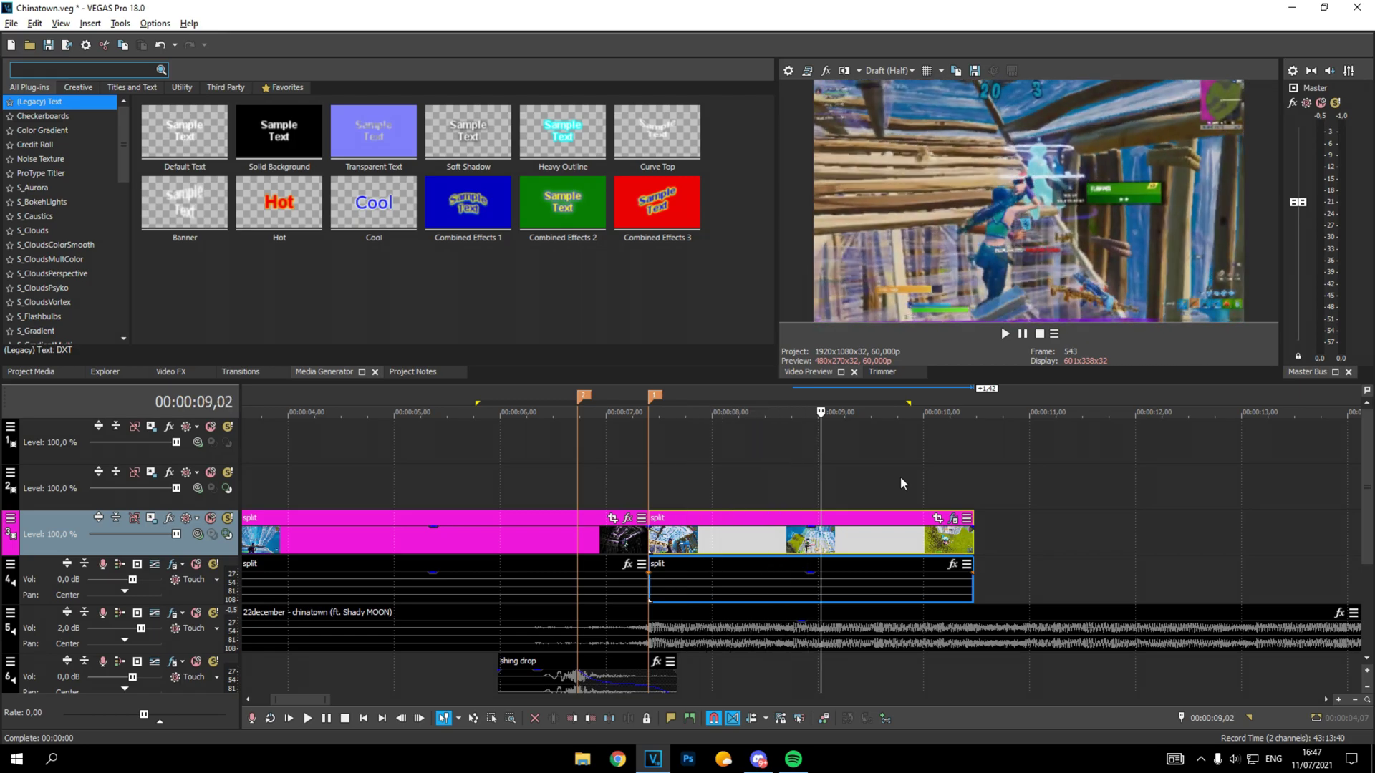
pyautogui.press('space')
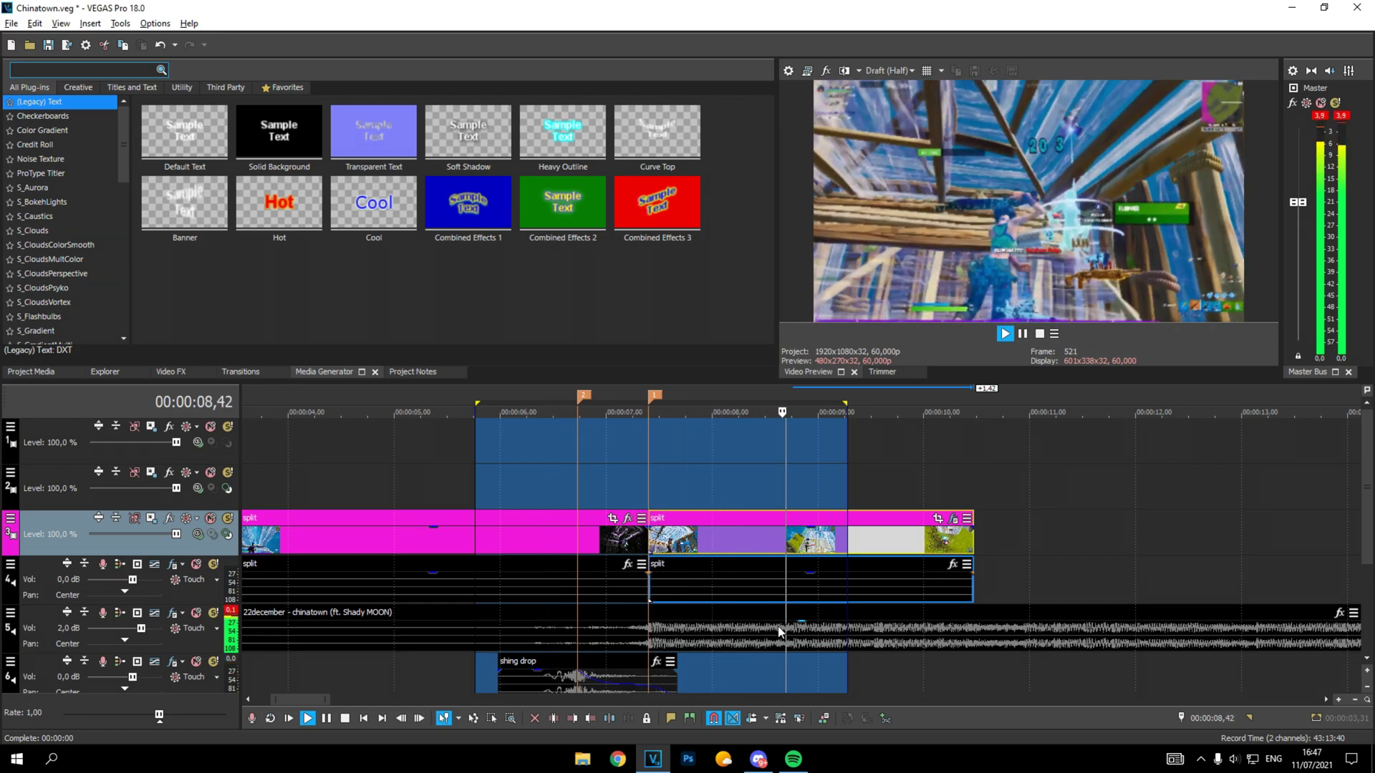
# - Stop playback near 00:00:08,46 and lower the Master Bus fader to -11.0 dB
pyautogui.click(782, 642)
pyautogui.scroll(5, 782, 642)
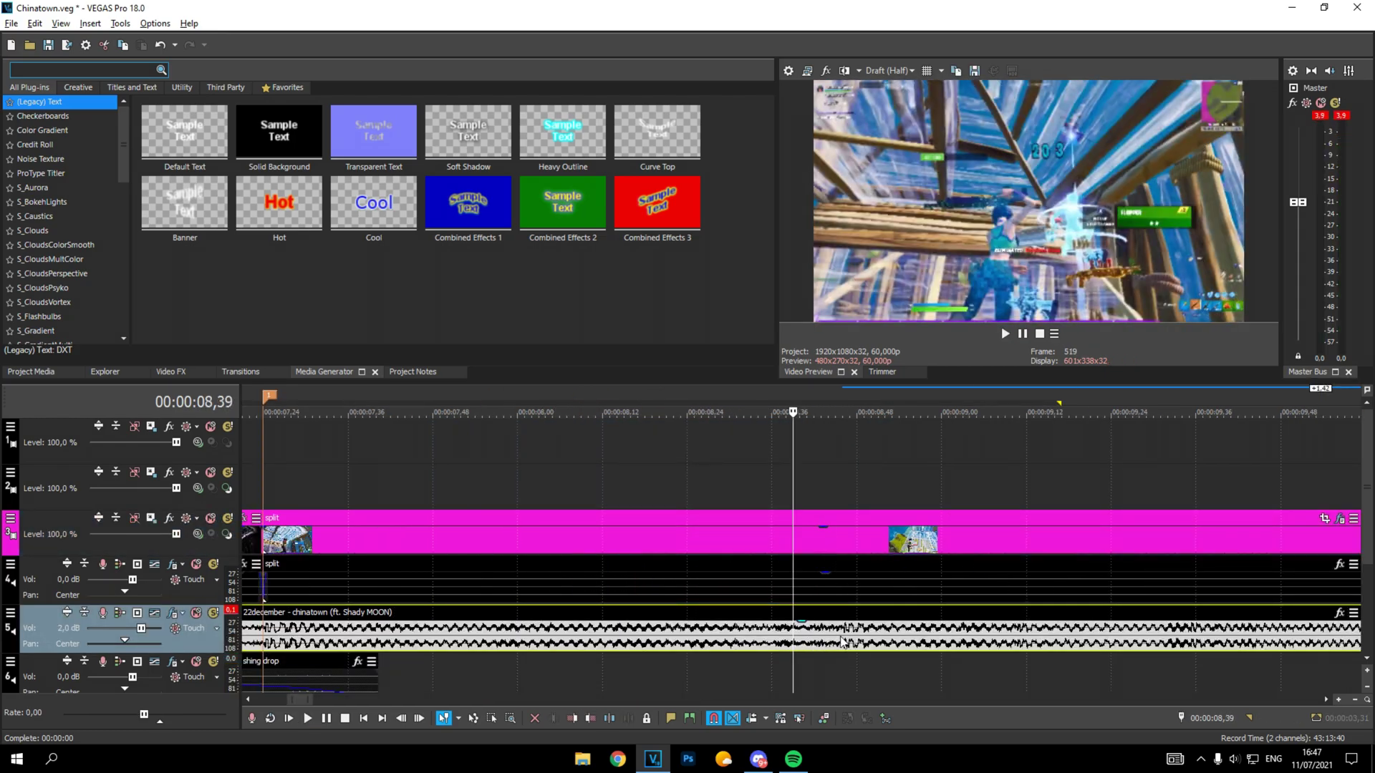
pyautogui.click(843, 641)
pyautogui.scroll(10, 843, 640)
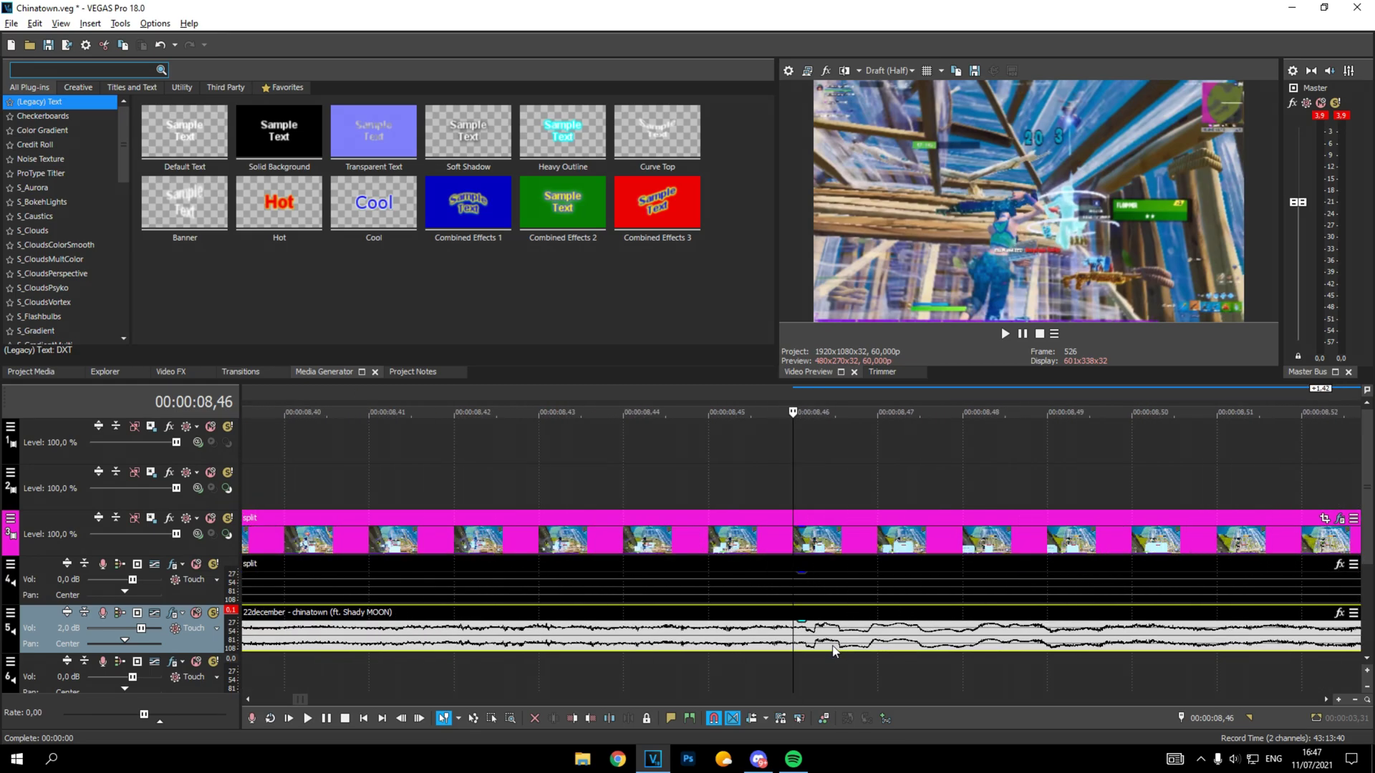
pyautogui.moveTo(1298, 202); pyautogui.dragTo(1298, 281)
pyautogui.press('space')
pyautogui.press('space')
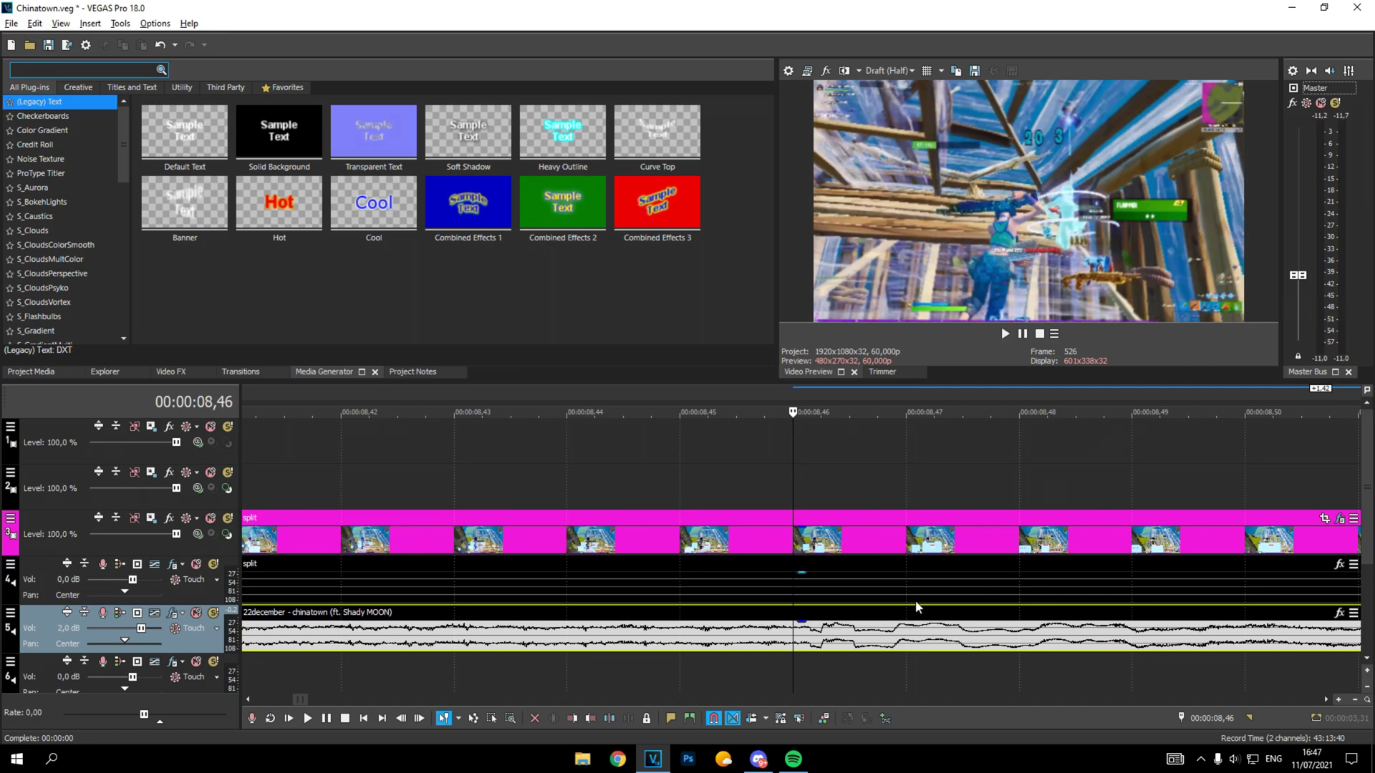
# - Replay from about 00:00:07,50 and park the playhead at 00:00:08,47
pyautogui.scroll(-10, 758, 531)
pyautogui.click(663, 491)
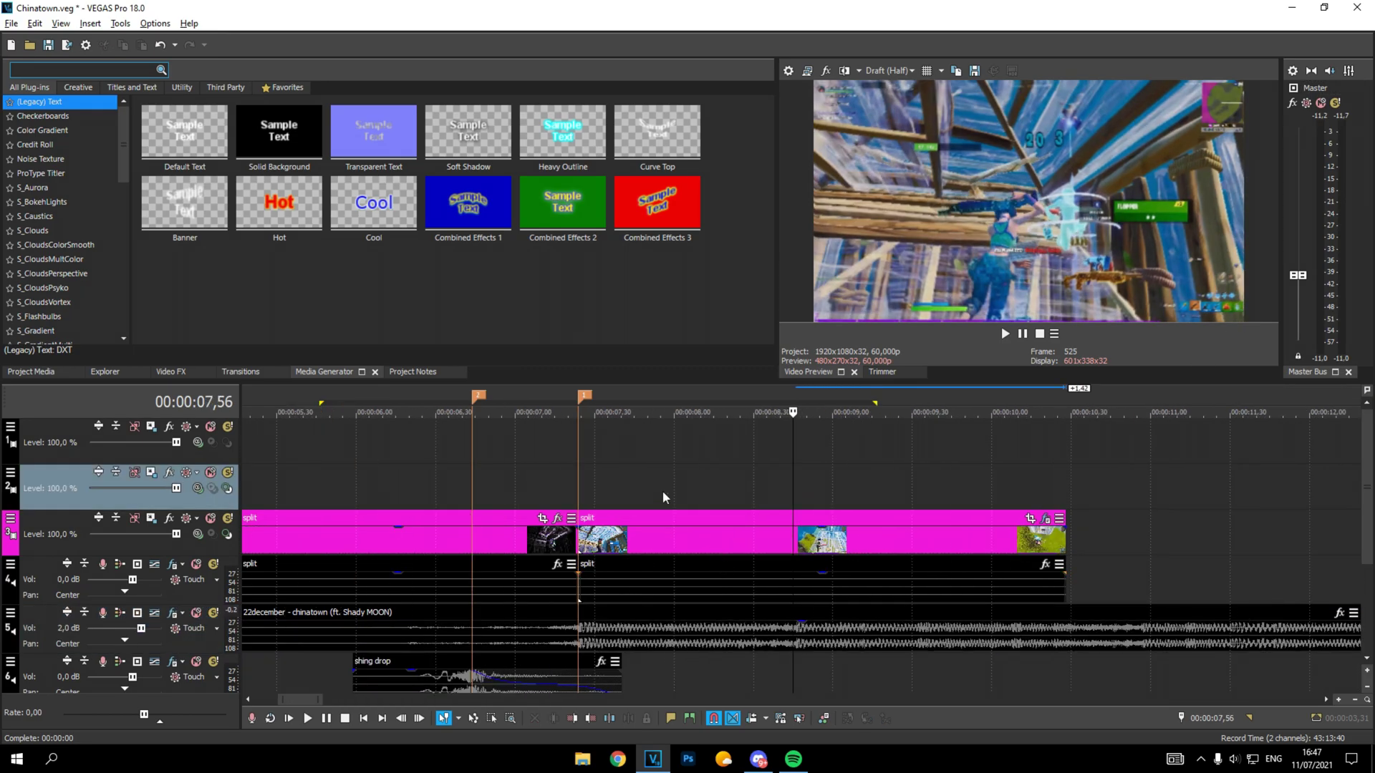
pyautogui.press('space')
pyautogui.press('space')
pyautogui.click(968, 630)
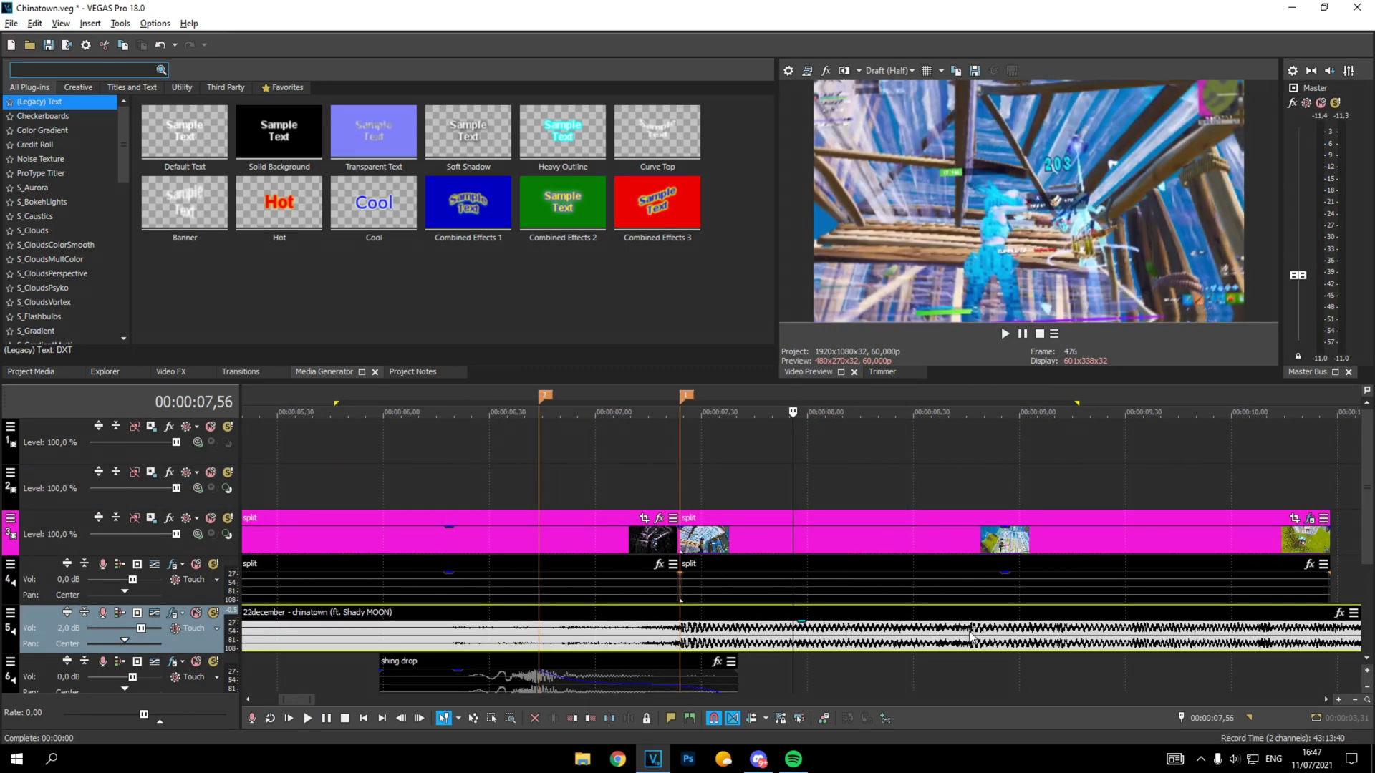
pyautogui.scroll(5, 968, 633)
pyautogui.scroll(-6, 854, 634)
pyautogui.press('space')
pyautogui.press('space')
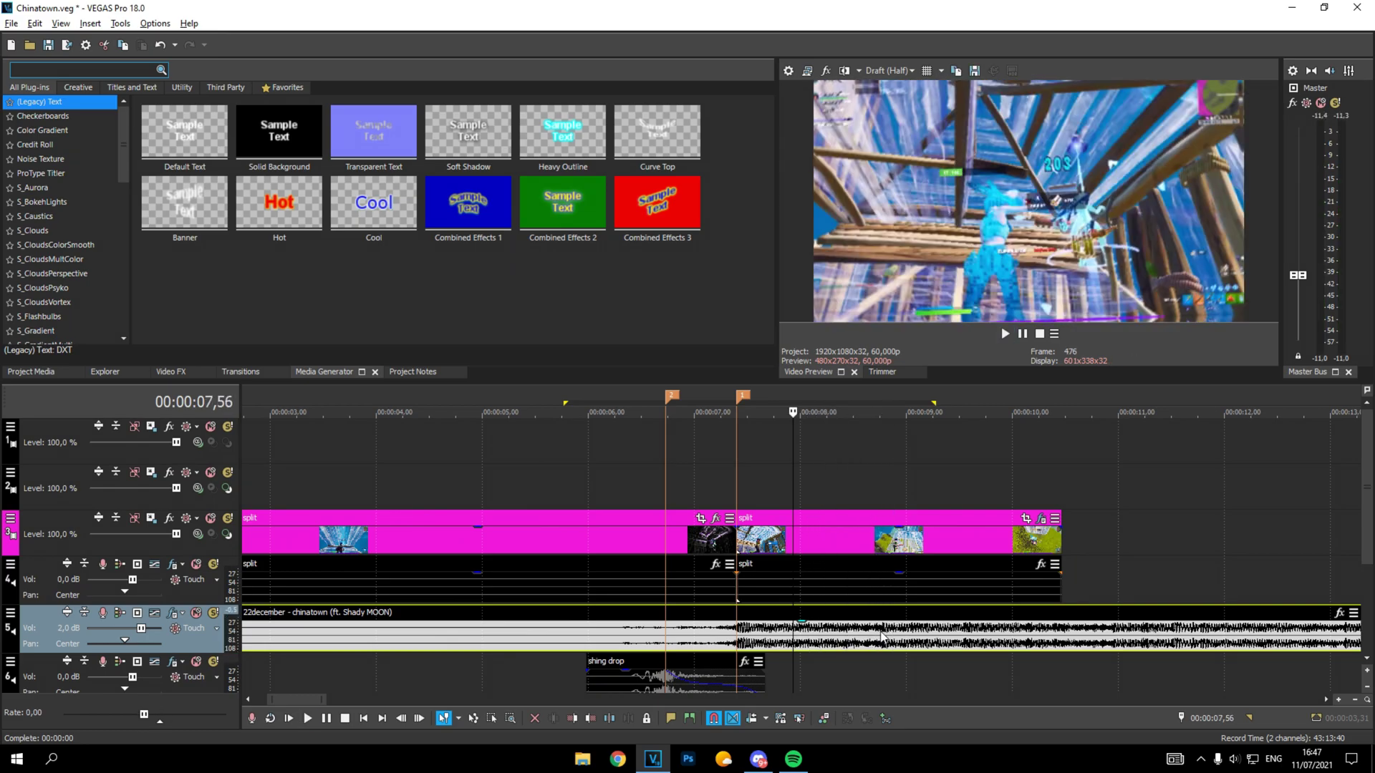
pyautogui.click(880, 635)
pyautogui.scroll(4, 883, 635)
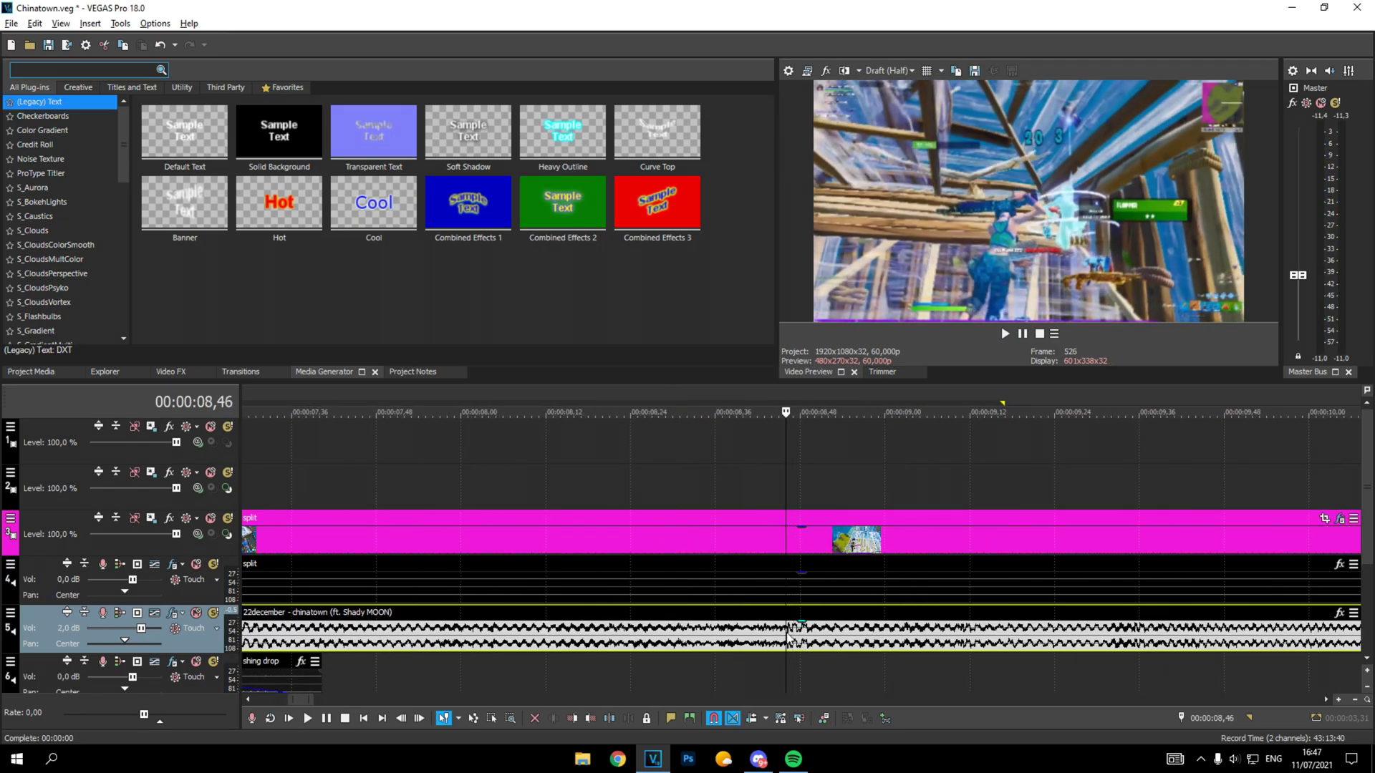
# - Add a Trans 1 marker, split the track 3 clip there and delete the right part
pyautogui.write('mTrans 1')
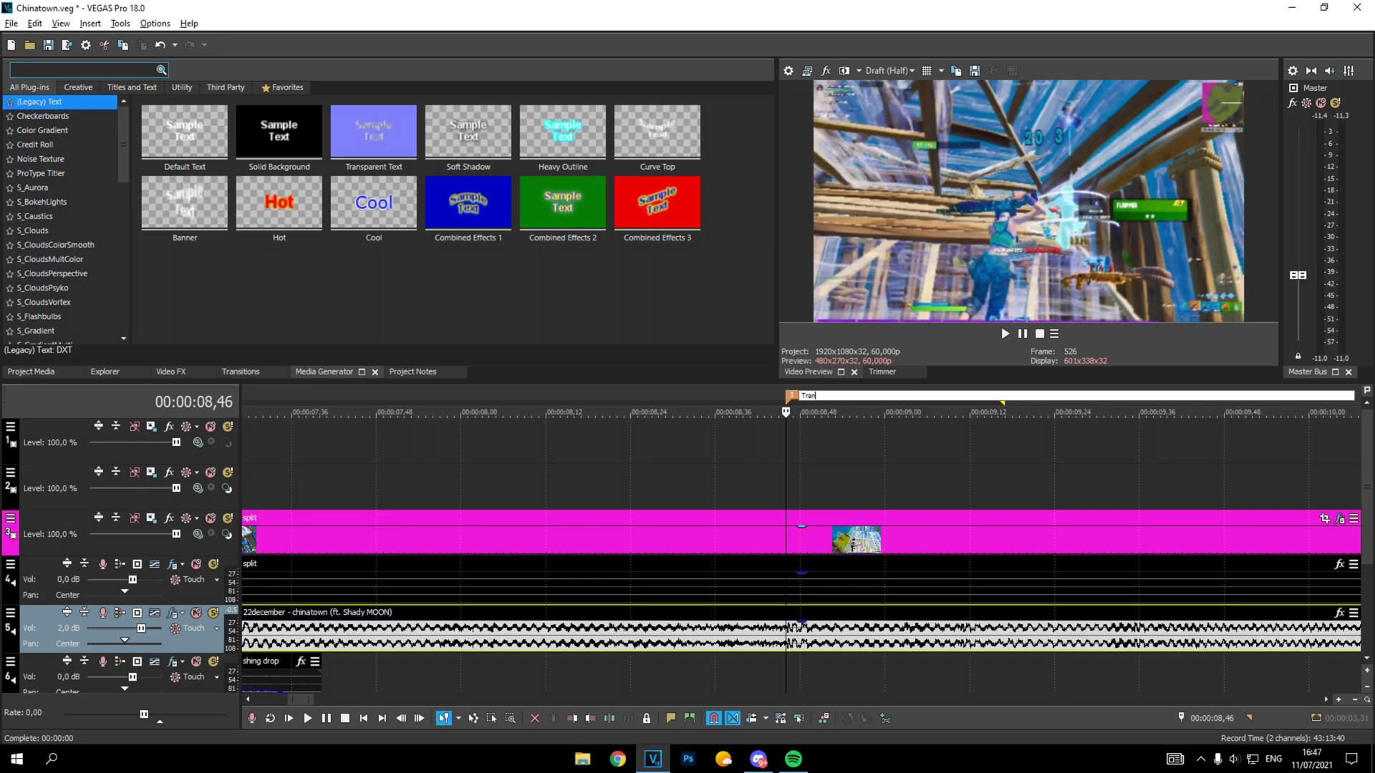
pyautogui.press('Return')
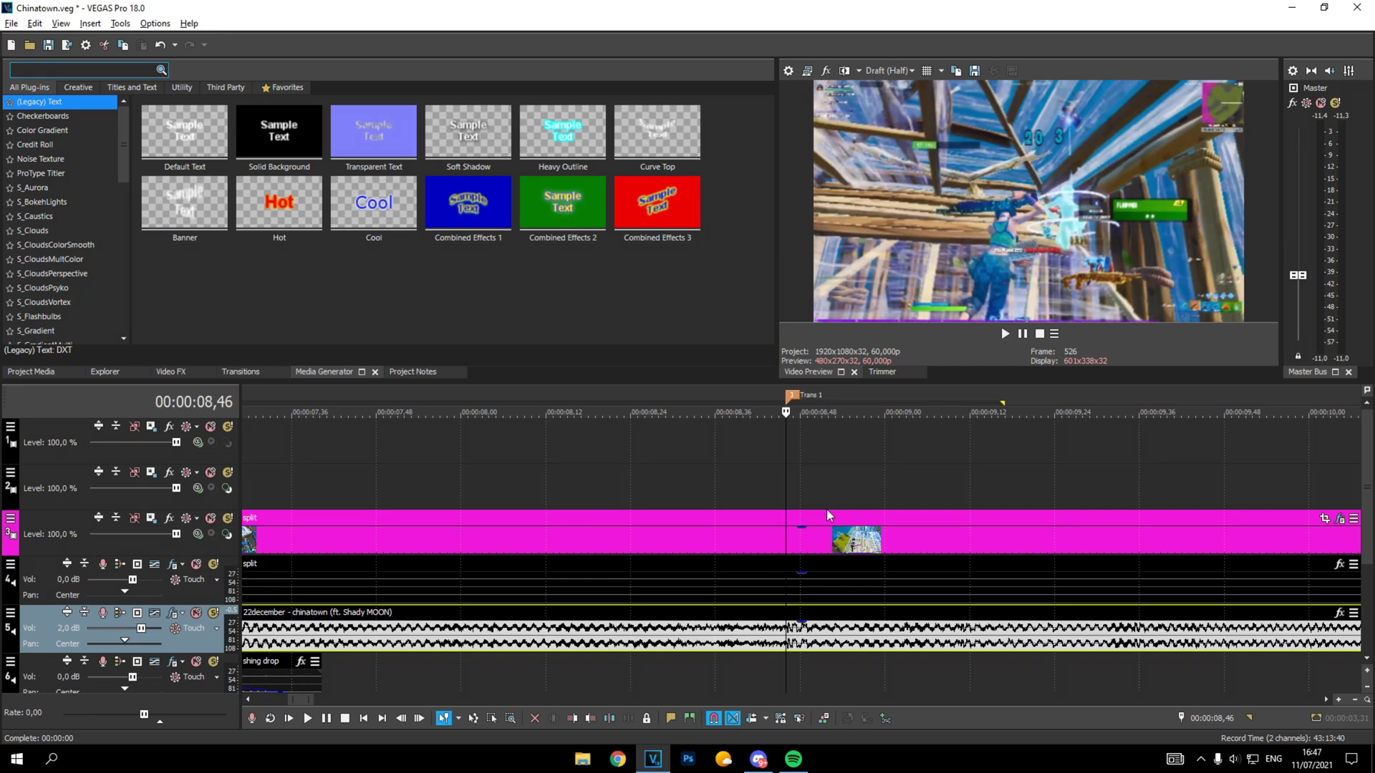
pyautogui.click(783, 539)
pyautogui.press('s')
pyautogui.press('Delete')
# - Reselect the shortened clip and loop-play 00:00:05,44 to 00:00:08,41
pyautogui.scroll(-6, 786, 577)
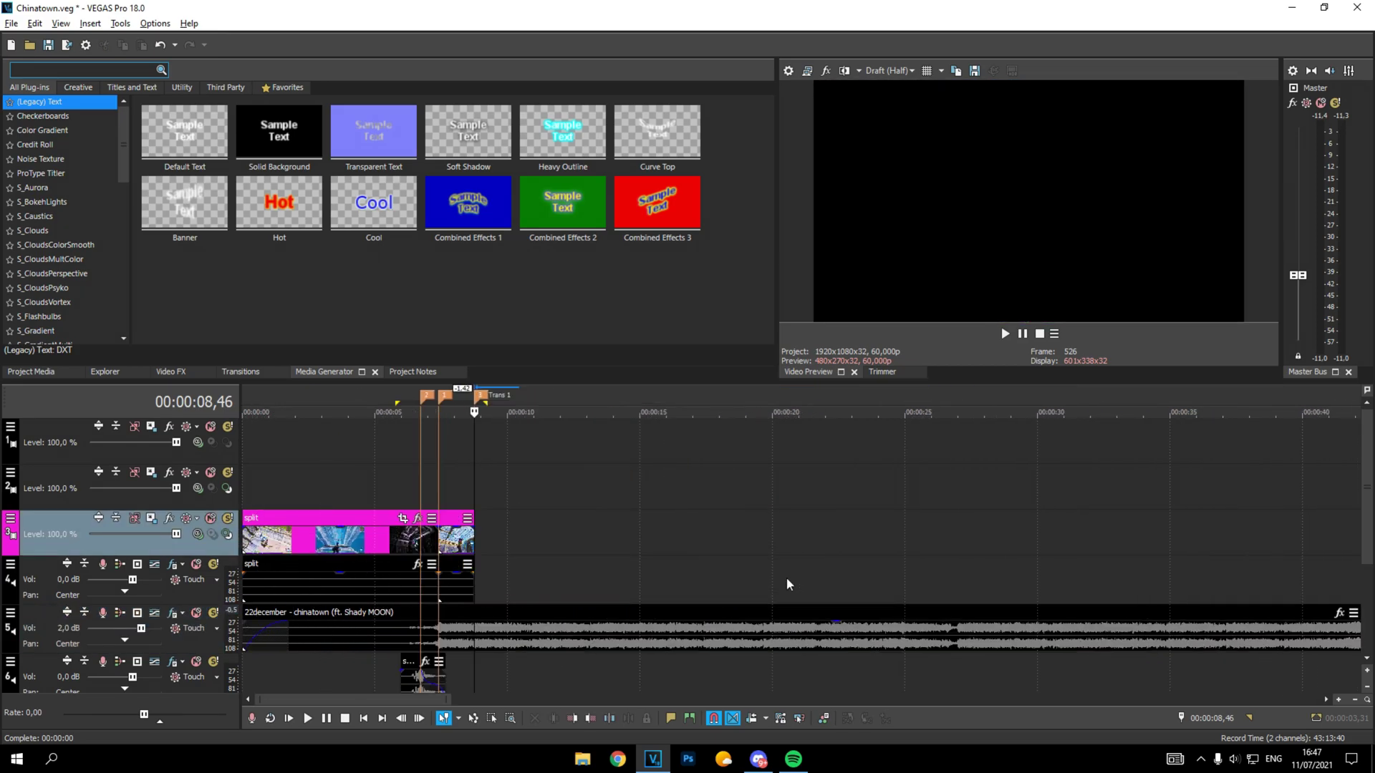
pyautogui.scroll(4, 749, 570)
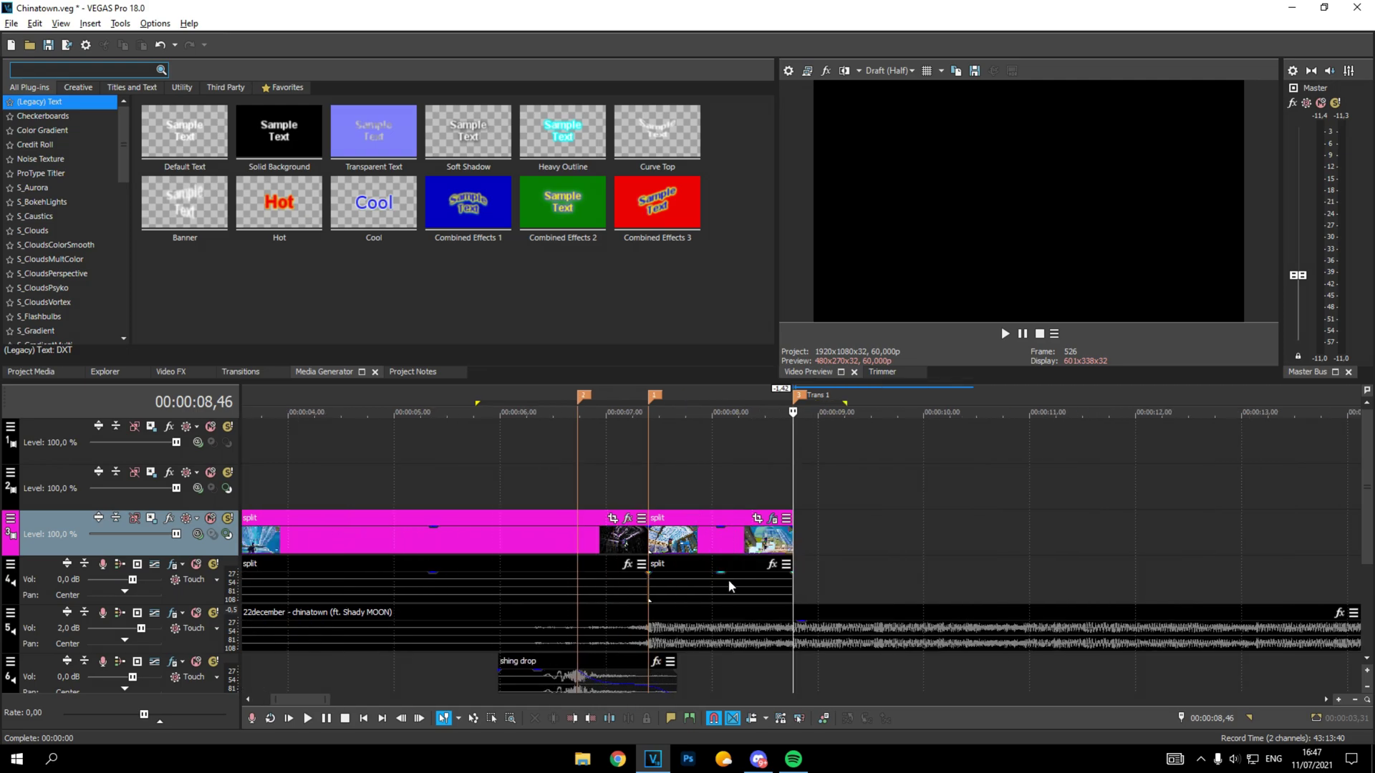
pyautogui.click(694, 538)
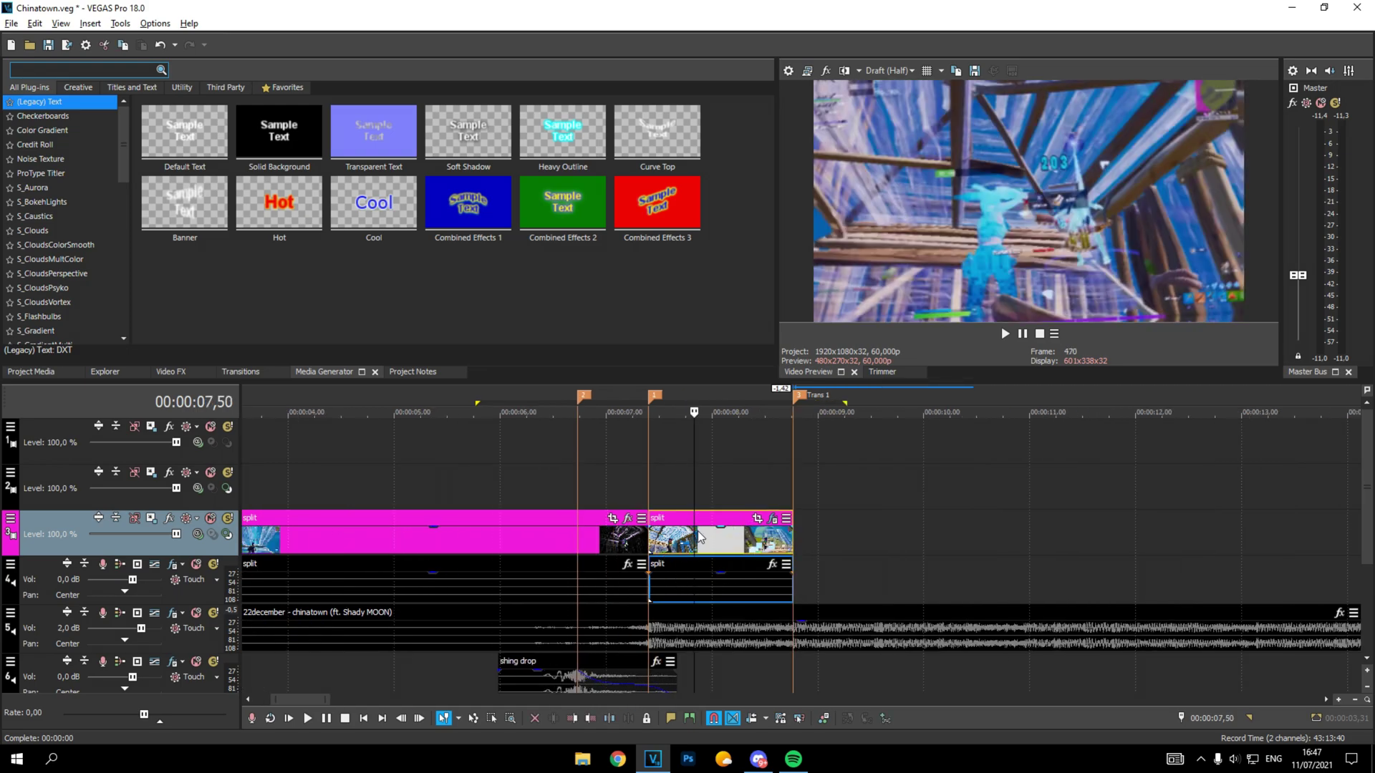
pyautogui.moveTo(474, 402); pyautogui.dragTo(787, 475)
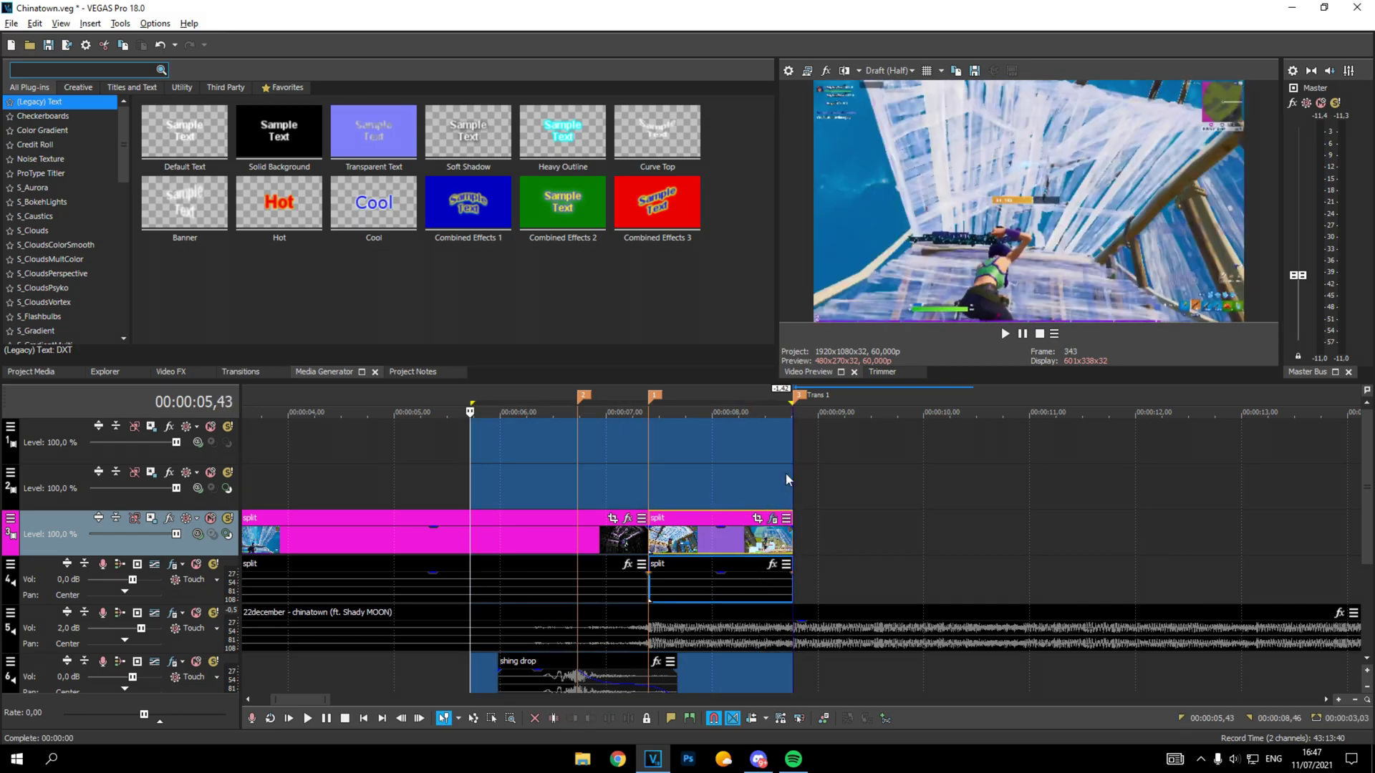
pyautogui.press('space')
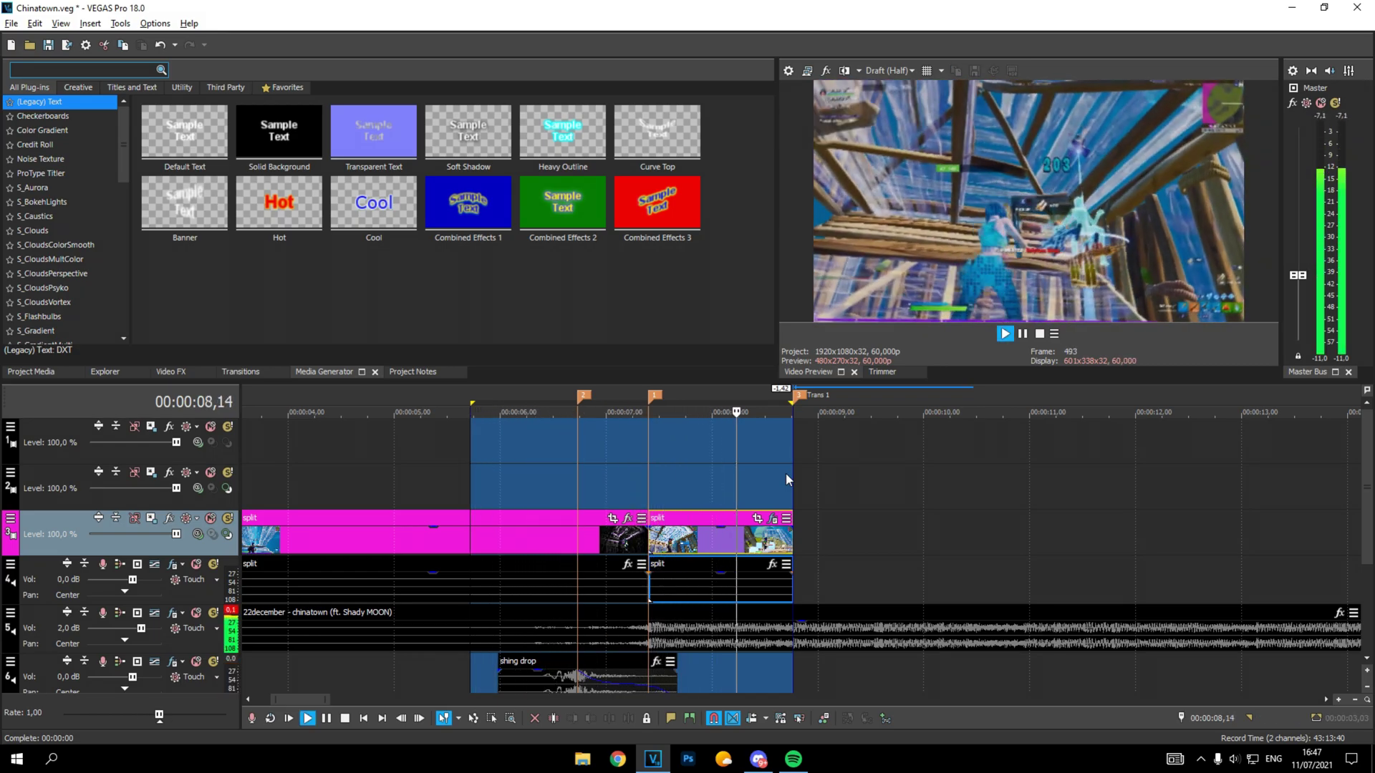
# - Replay the cut, stop at 00:00:08,46 and select the track 3 split clip
pyautogui.click(748, 510)
pyautogui.scroll(3, 759, 501)
pyautogui.press('space')
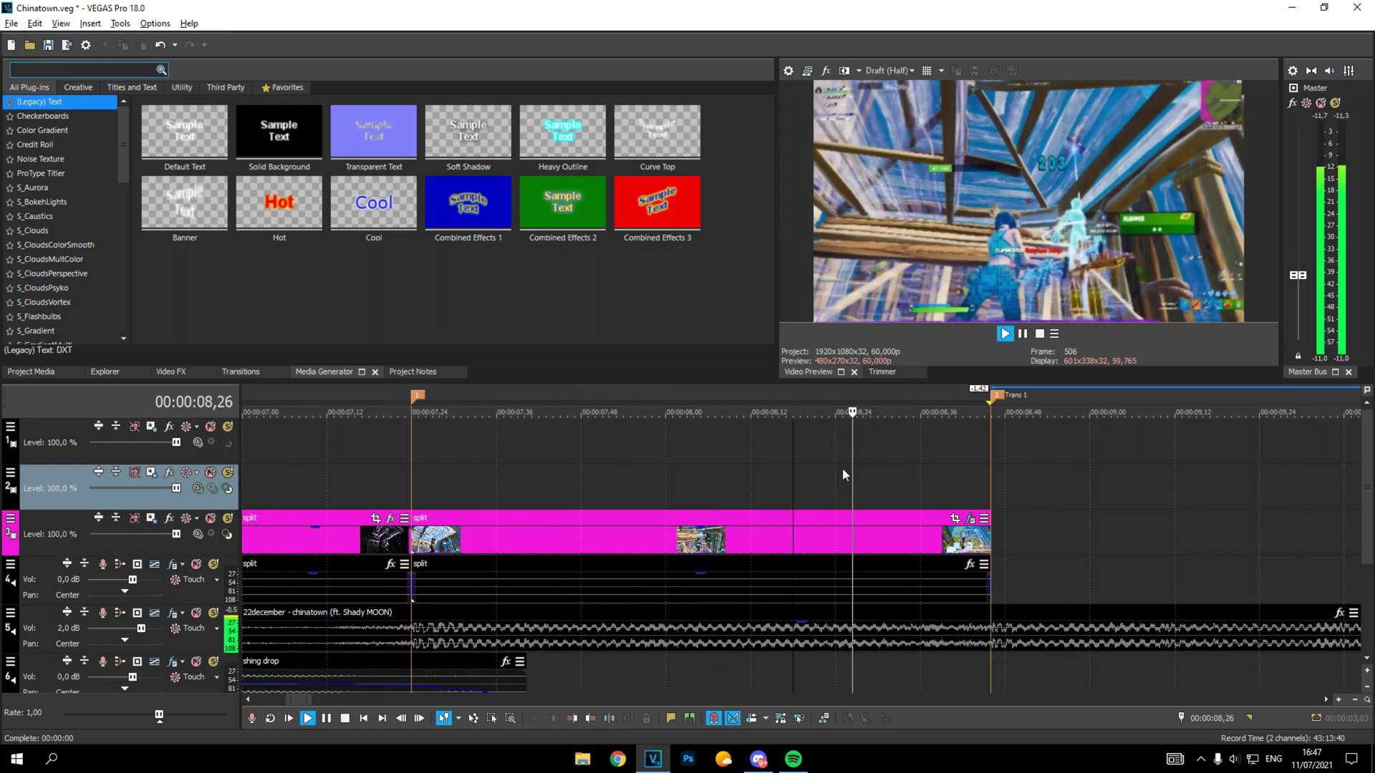
pyautogui.click(989, 638)
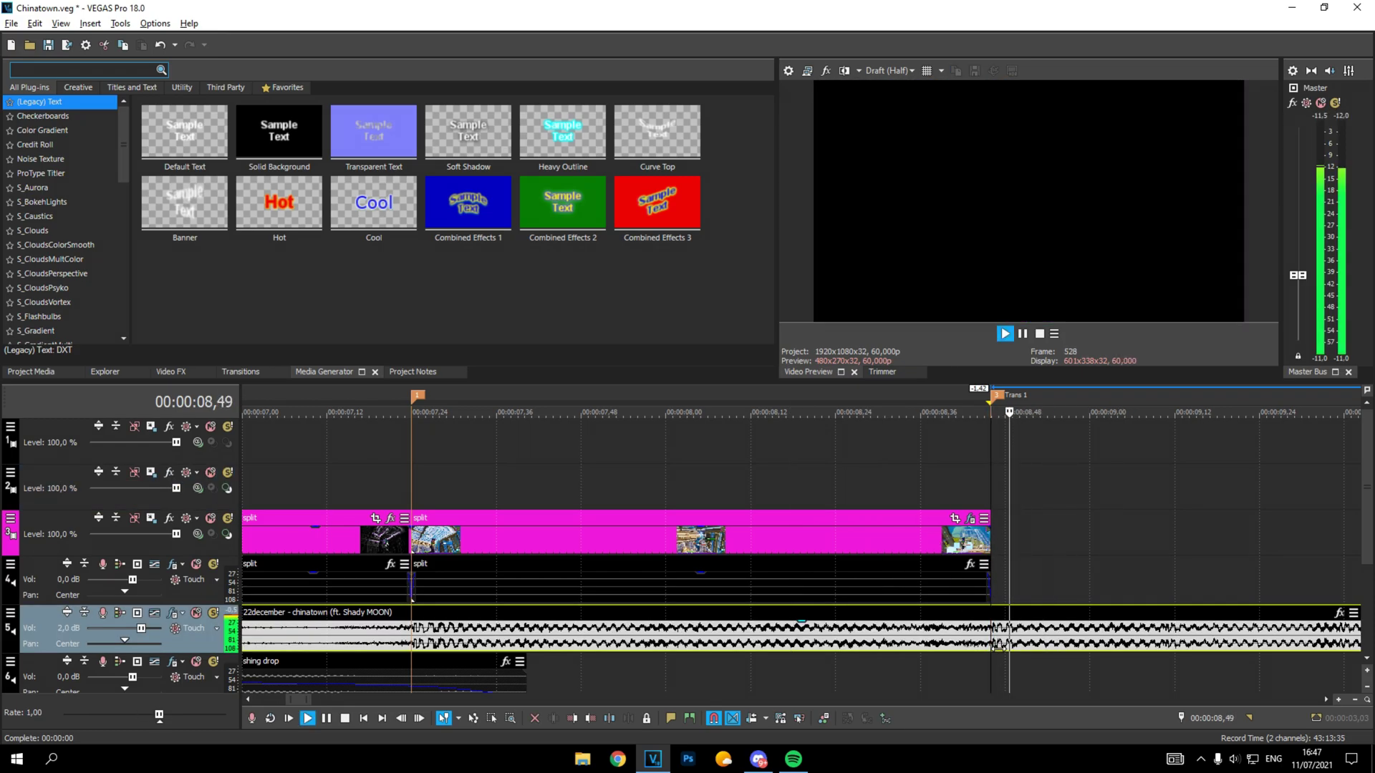
pyautogui.scroll(-2, 1000, 641)
pyautogui.click(763, 538)
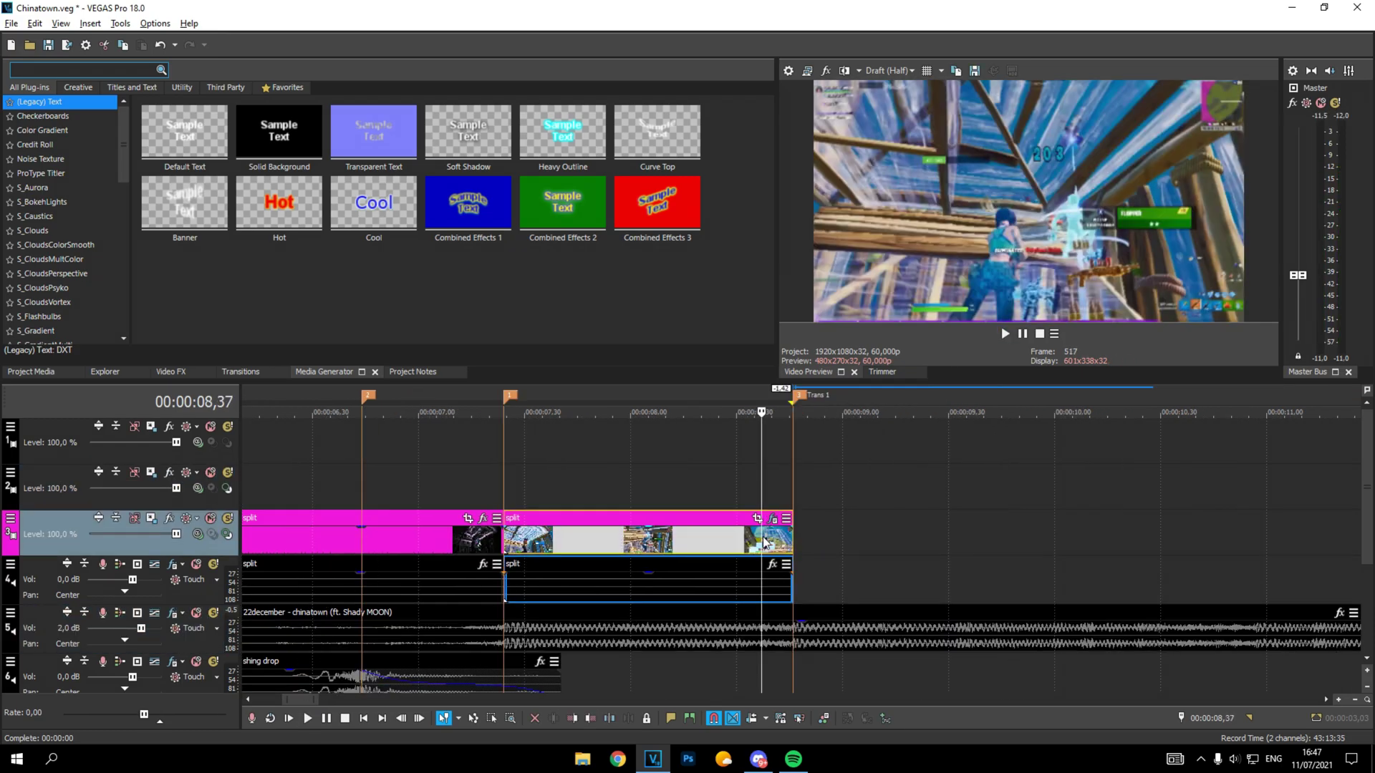
# - Turn on snapping and select the second split clip together with its audio
pyautogui.click(720, 721)
pyautogui.click(501, 472)
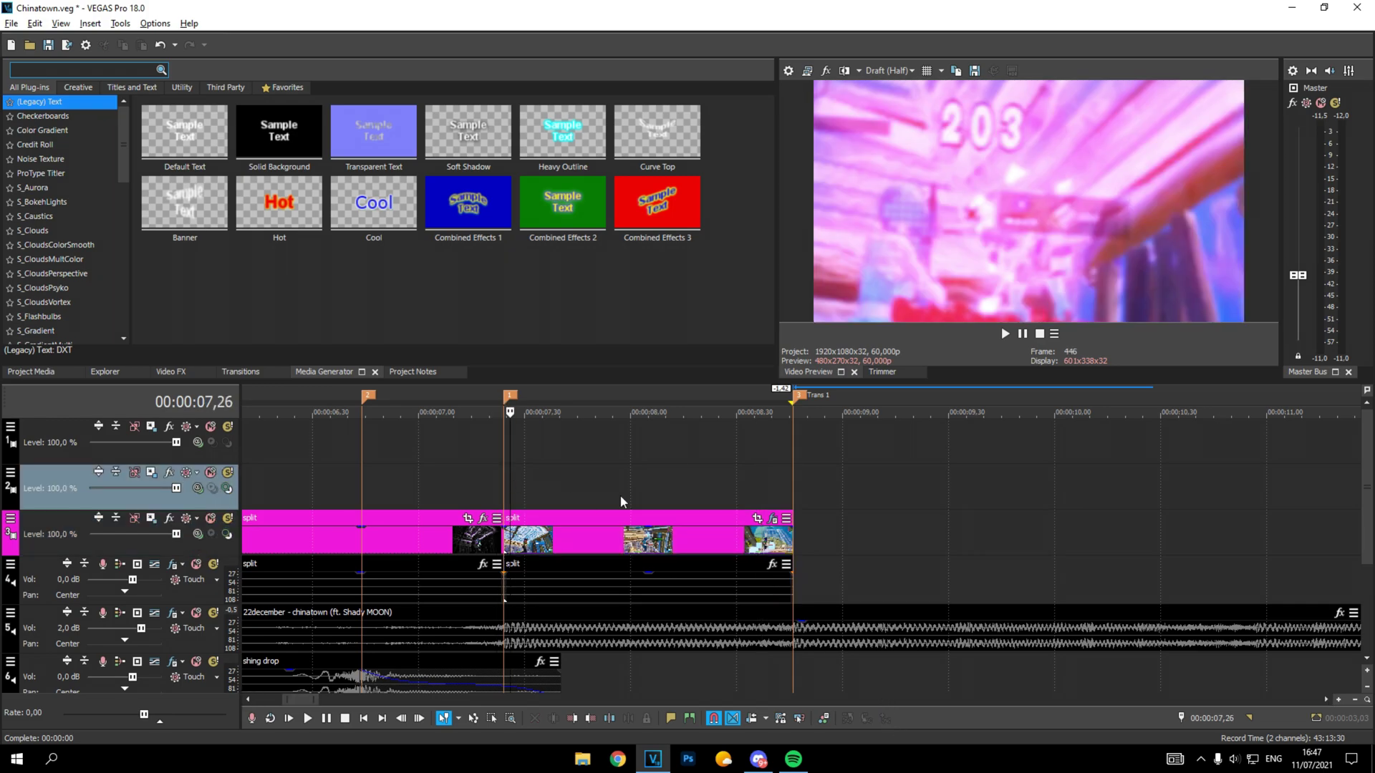
pyautogui.click(645, 543)
pyautogui.scroll(-2, 629, 444)
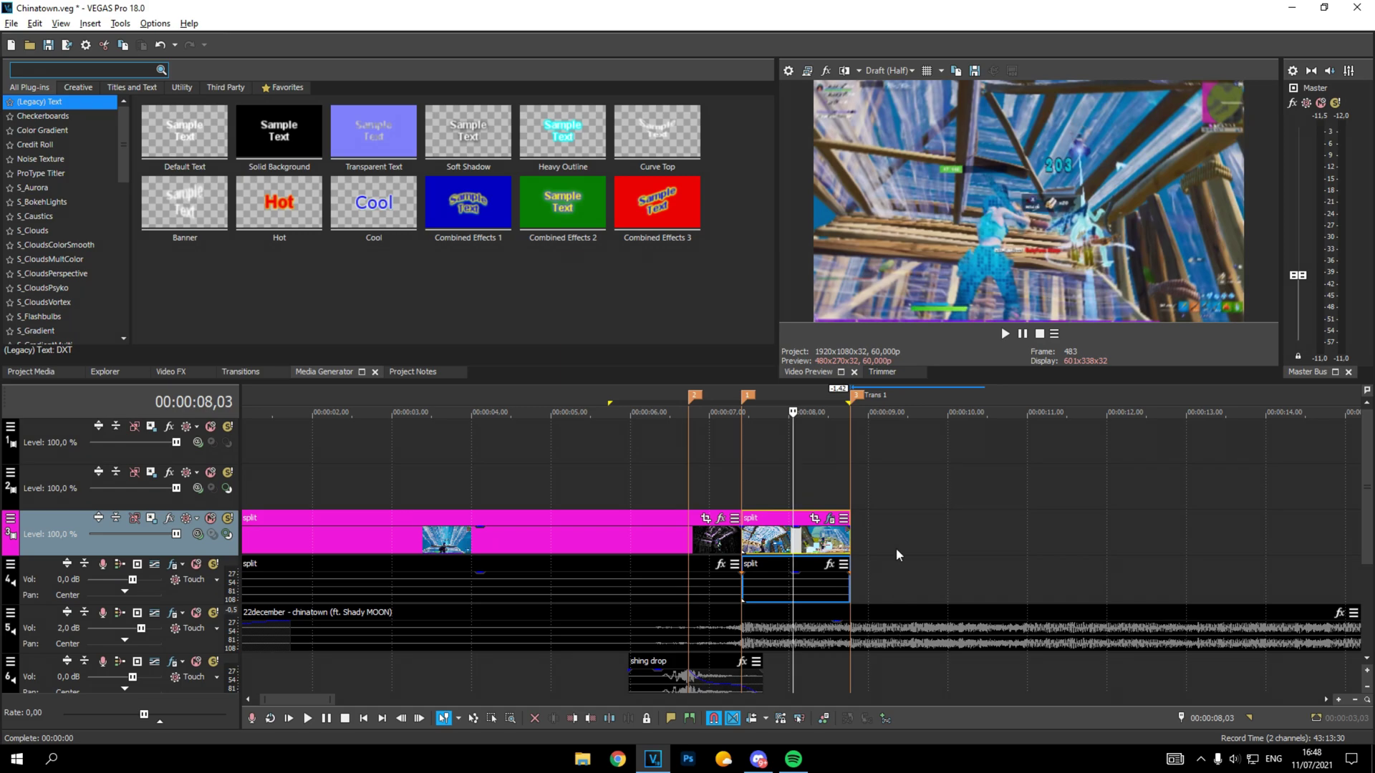
pyautogui.scroll(-2, 896, 547)
pyautogui.scroll(4, 896, 548)
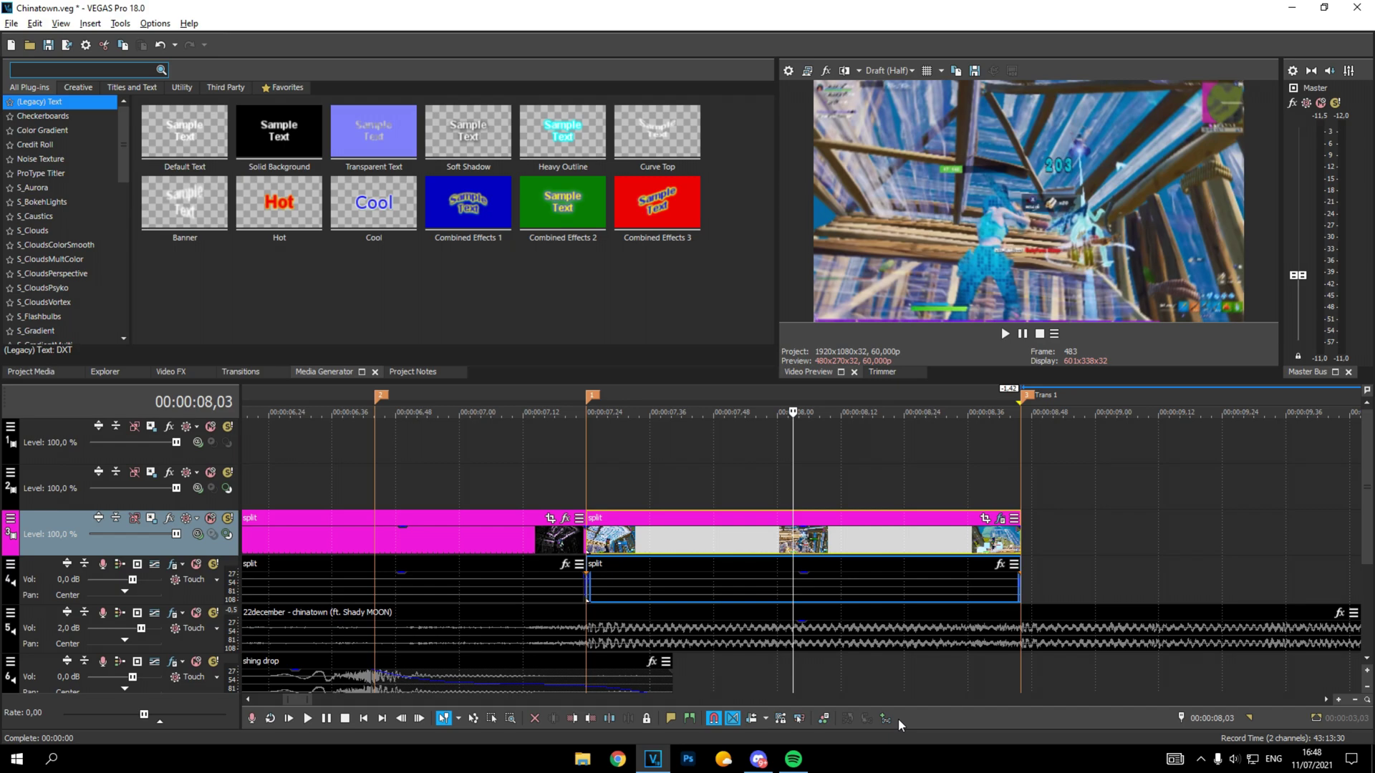
pyautogui.click(575, 474)
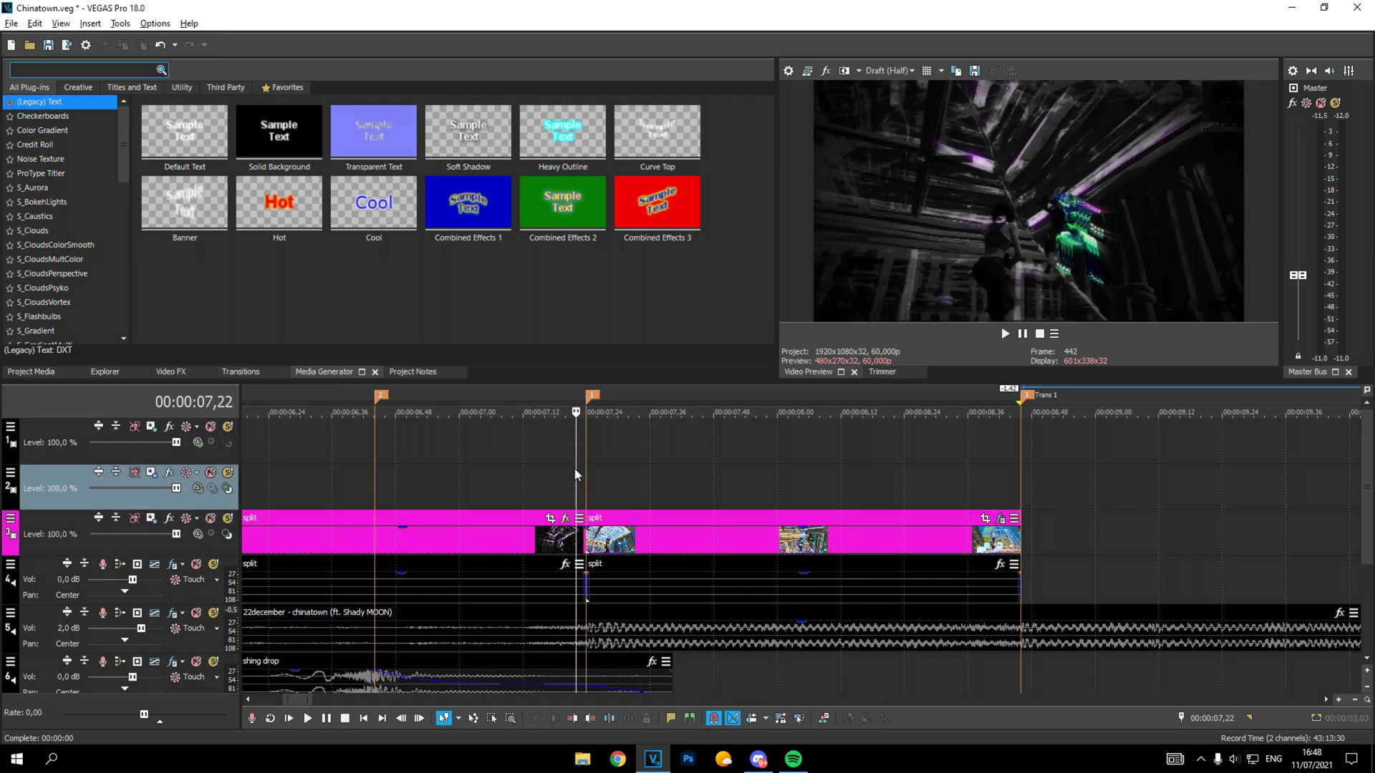
pyautogui.click(781, 542)
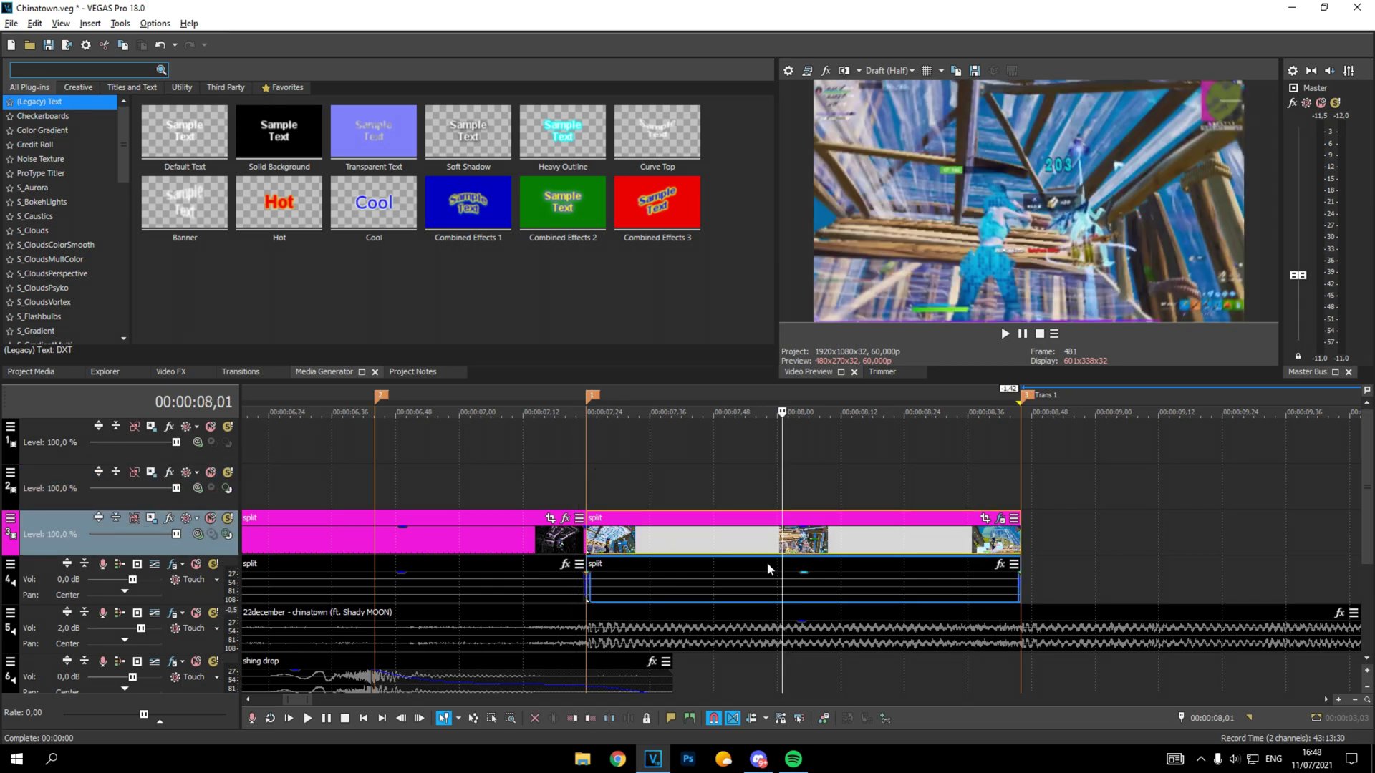
# - Nest the selected clips and save them as Chinatown_Untitled Timeline in the Finals folder
pyautogui.click(883, 717)
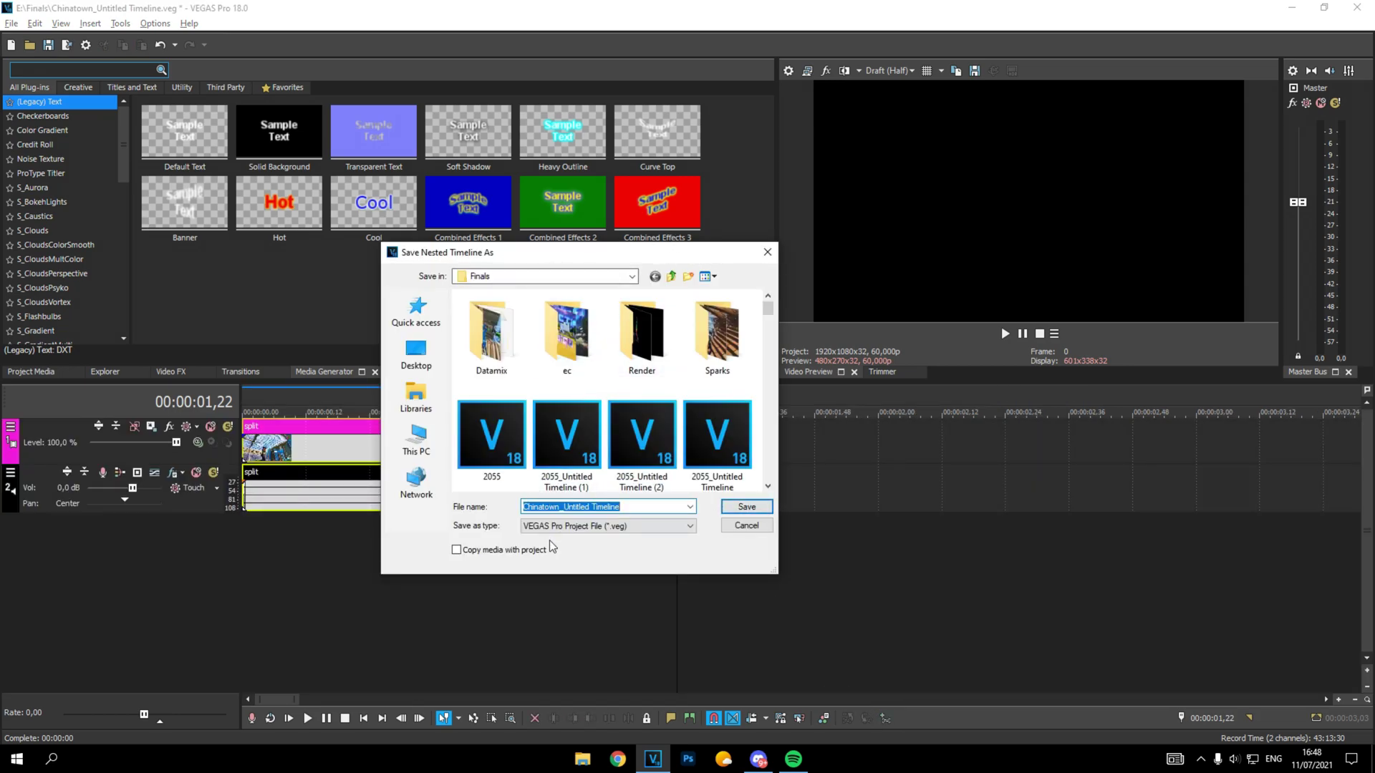
pyautogui.click(644, 507)
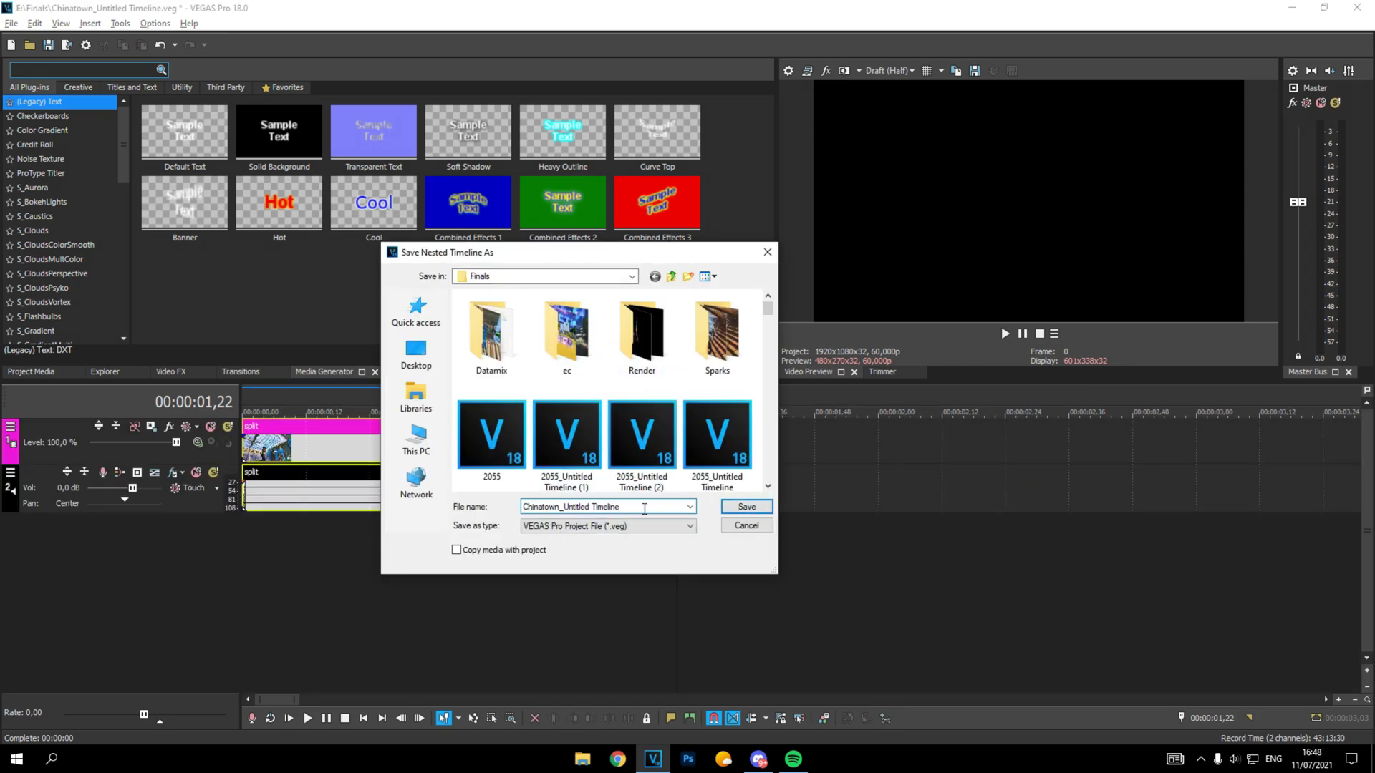
pyautogui.click(728, 506)
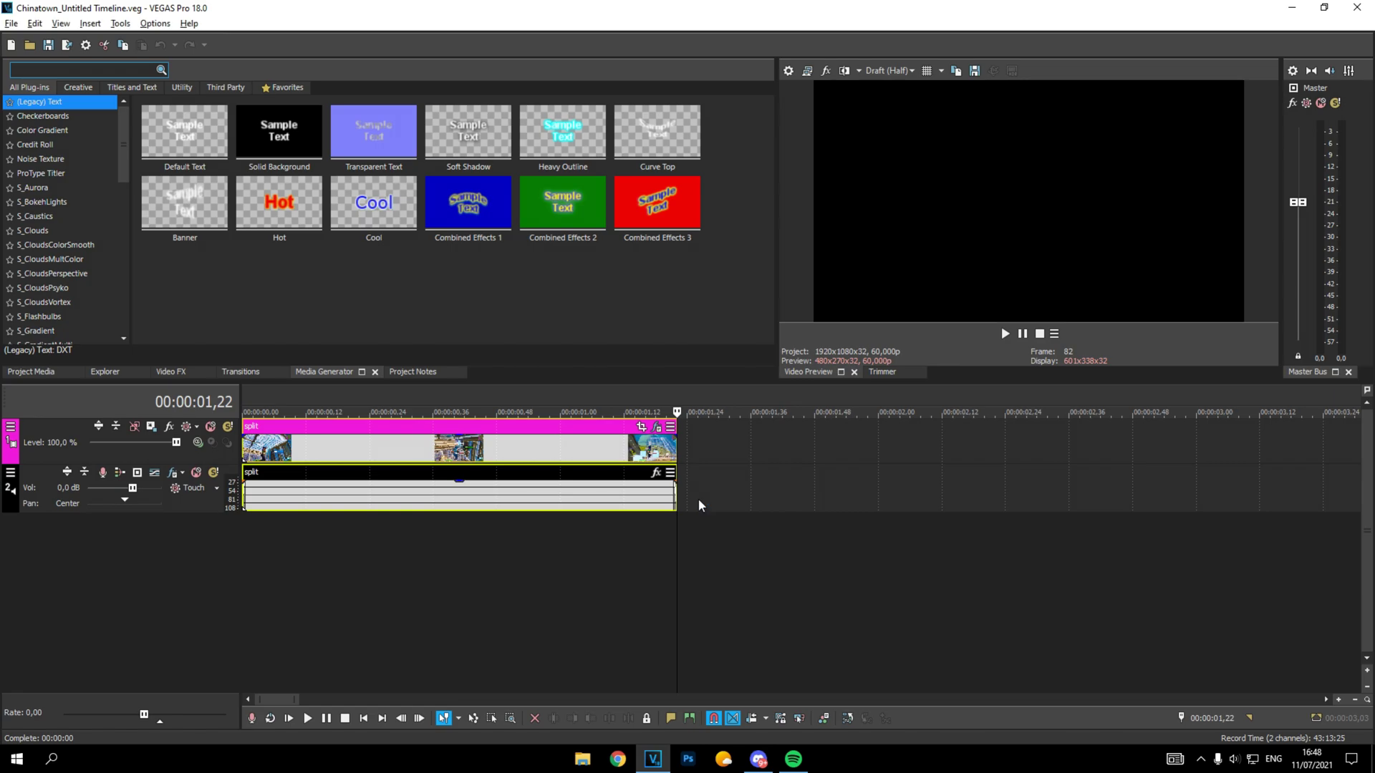
# - Scrub and play the nested timeline from its start, then return to Chinatown.veg
pyautogui.click(536, 458)
pyautogui.scroll(-5, 555, 644)
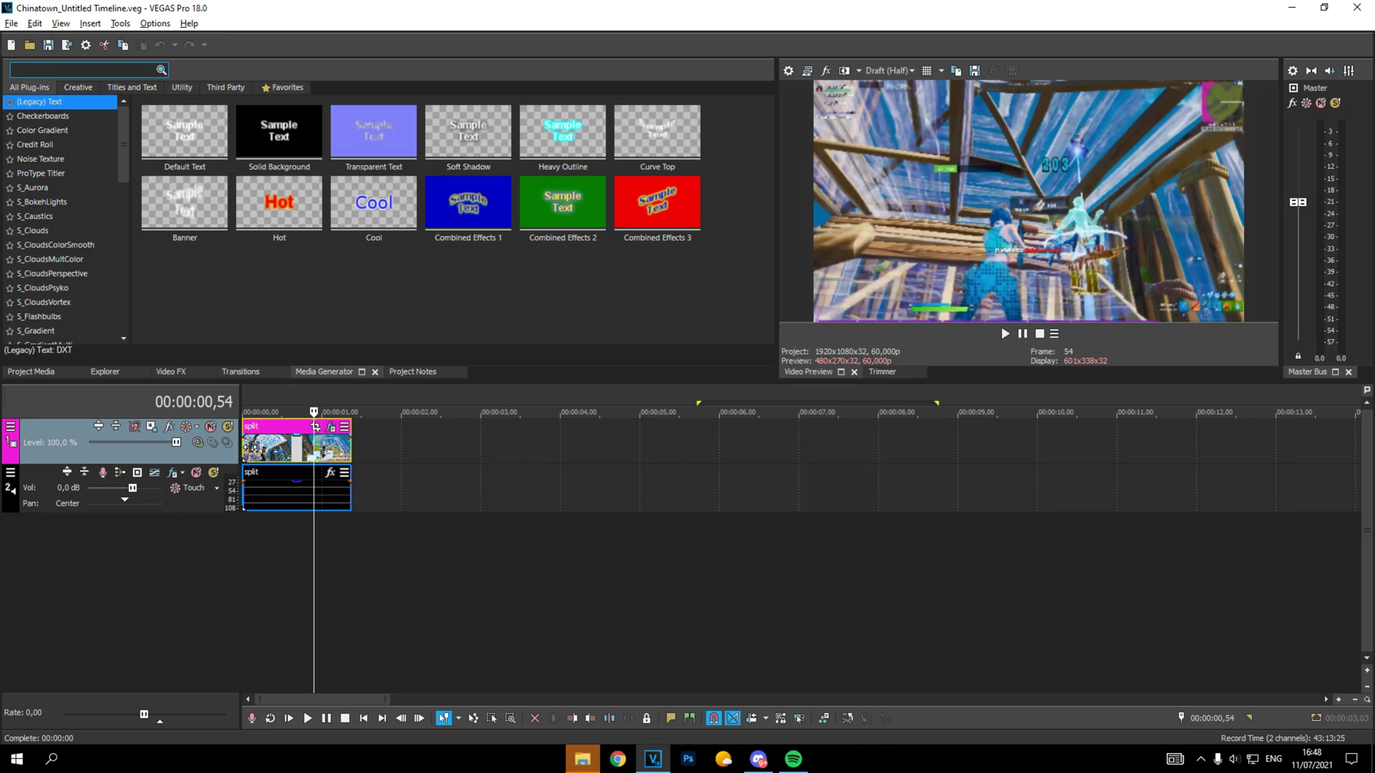
pyautogui.hotkey('ctrl', 'Home')
pyautogui.scroll(-3, 512, 464)
pyautogui.scroll(6, 503, 467)
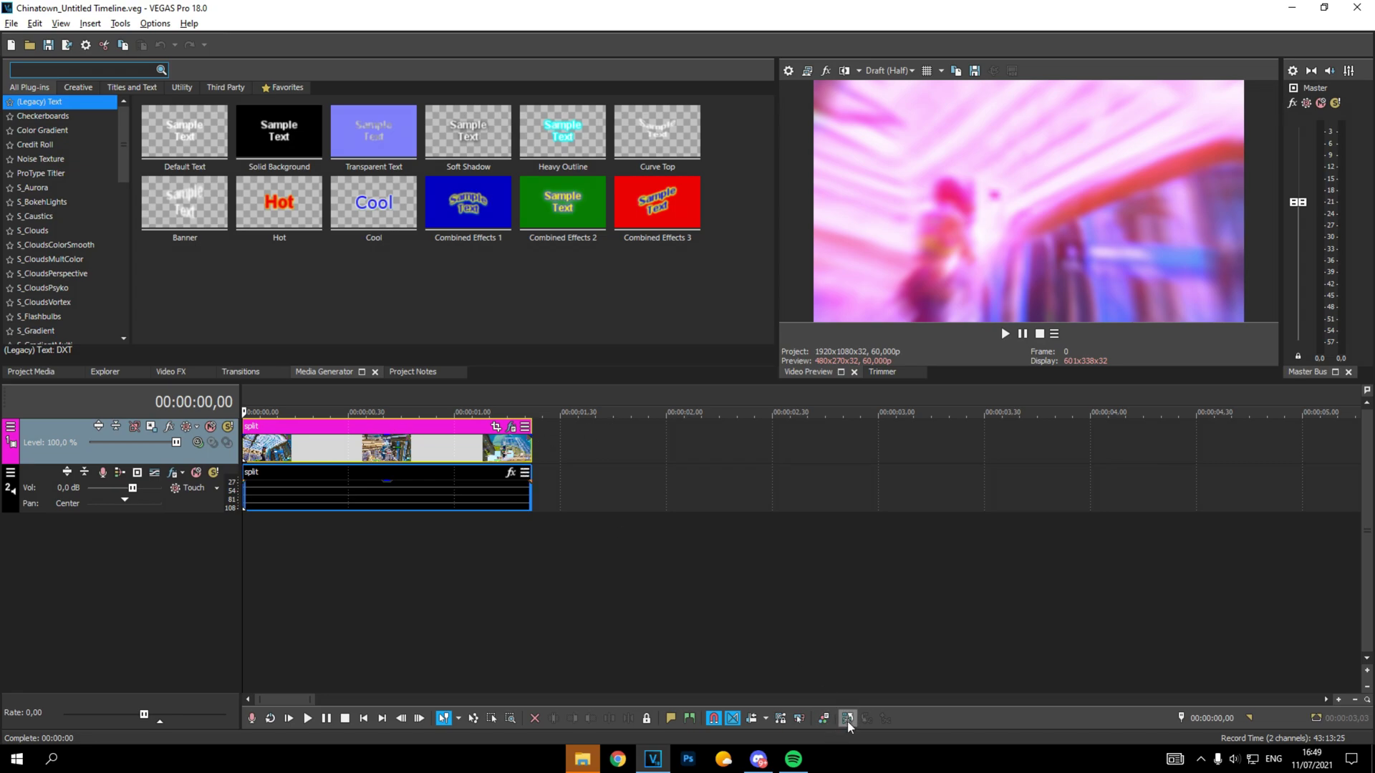
pyautogui.click(349, 466)
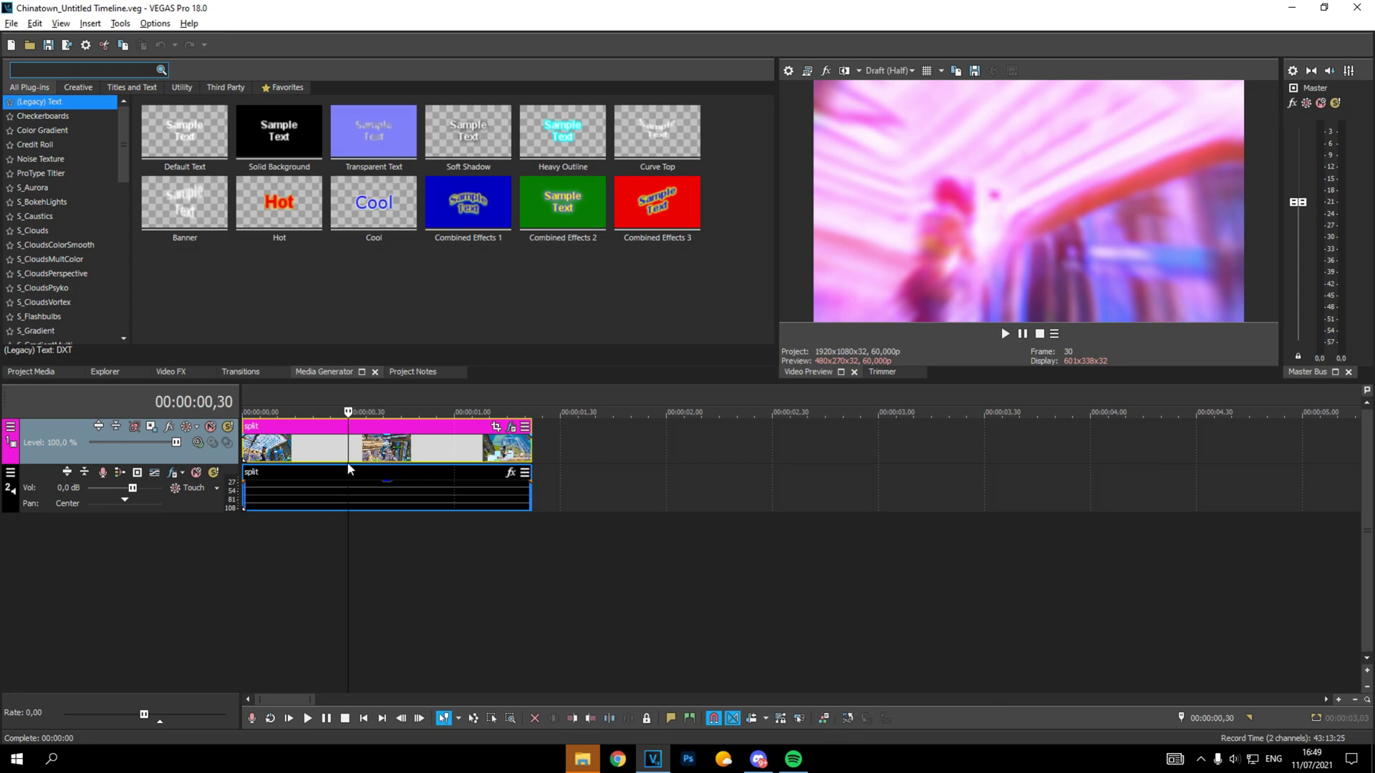
pyautogui.scroll(-5, 351, 462)
pyautogui.click(245, 407)
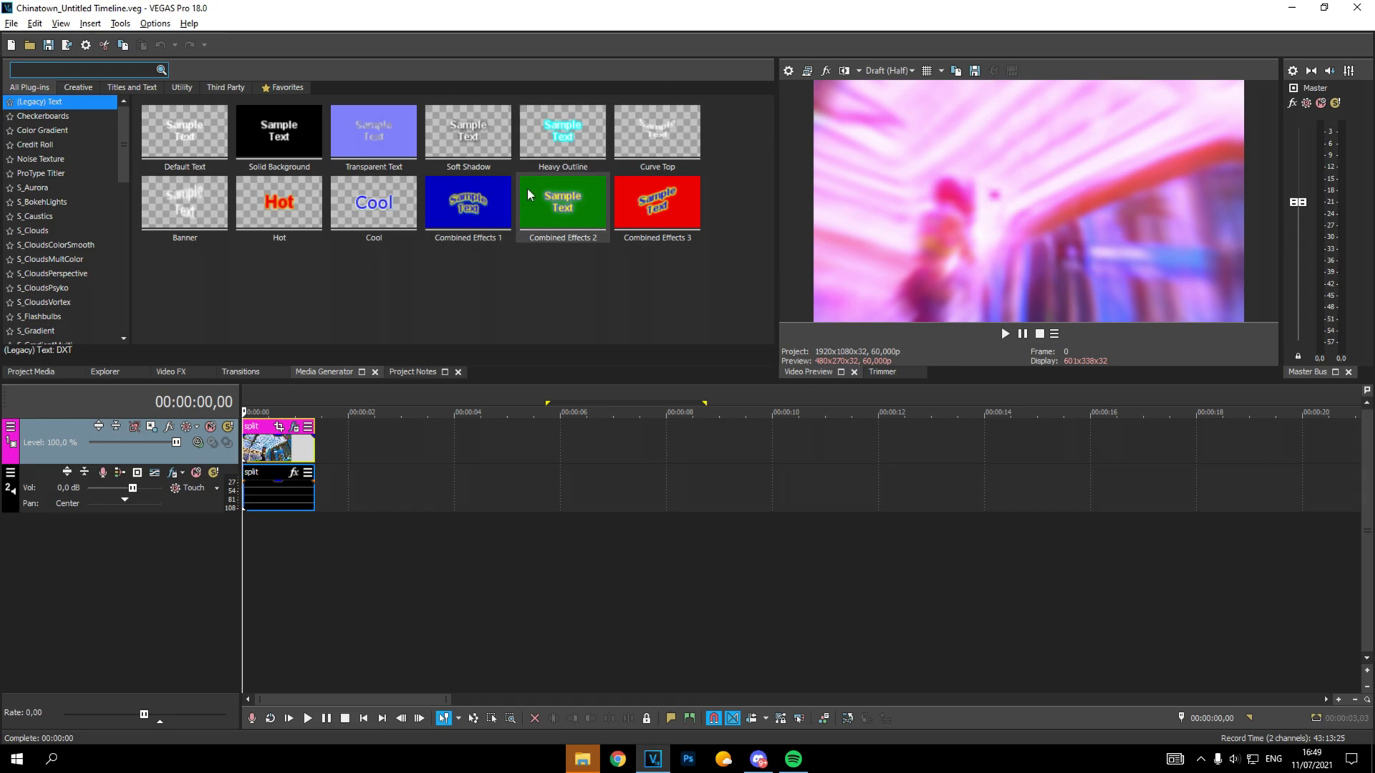
pyautogui.click(849, 719)
pyautogui.scroll(-2, 731, 587)
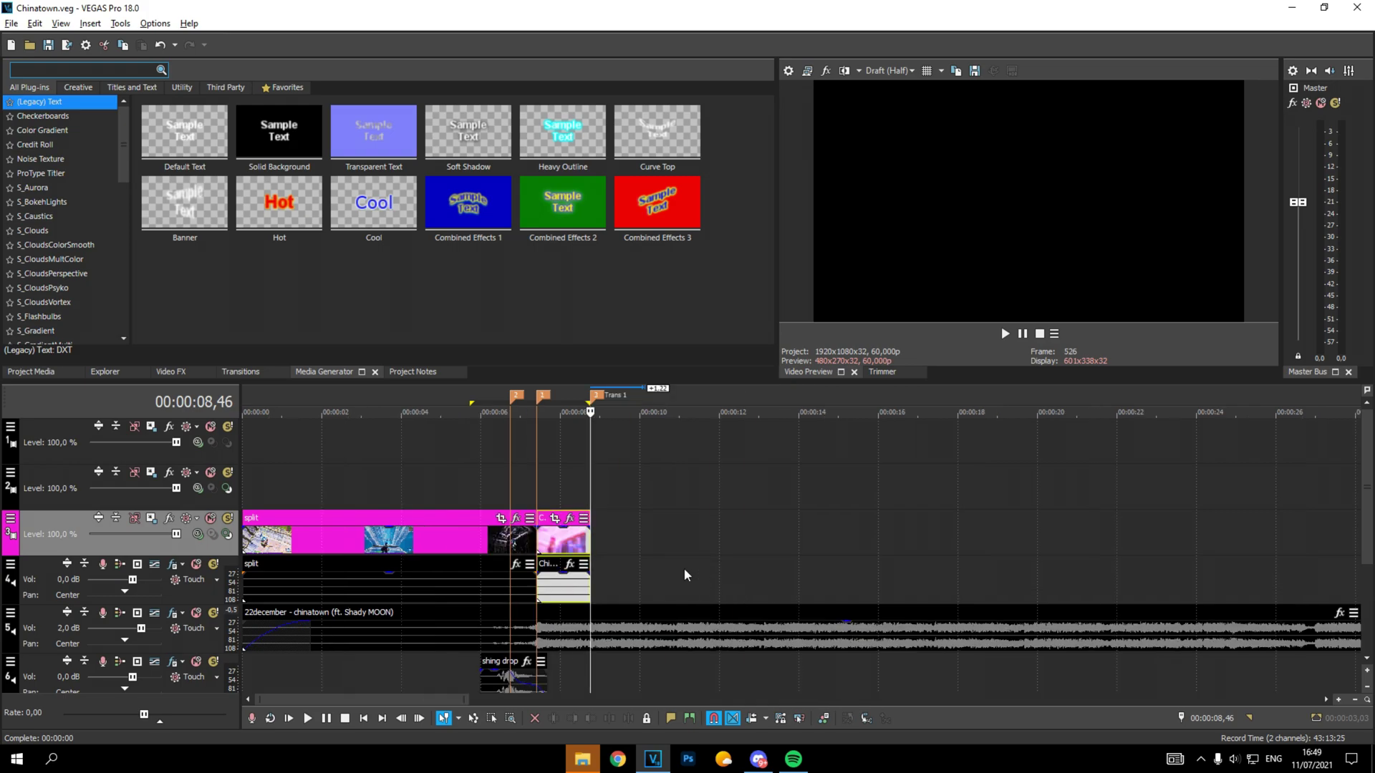
pyautogui.scroll(-2, 571, 499)
pyautogui.scroll(6, 566, 544)
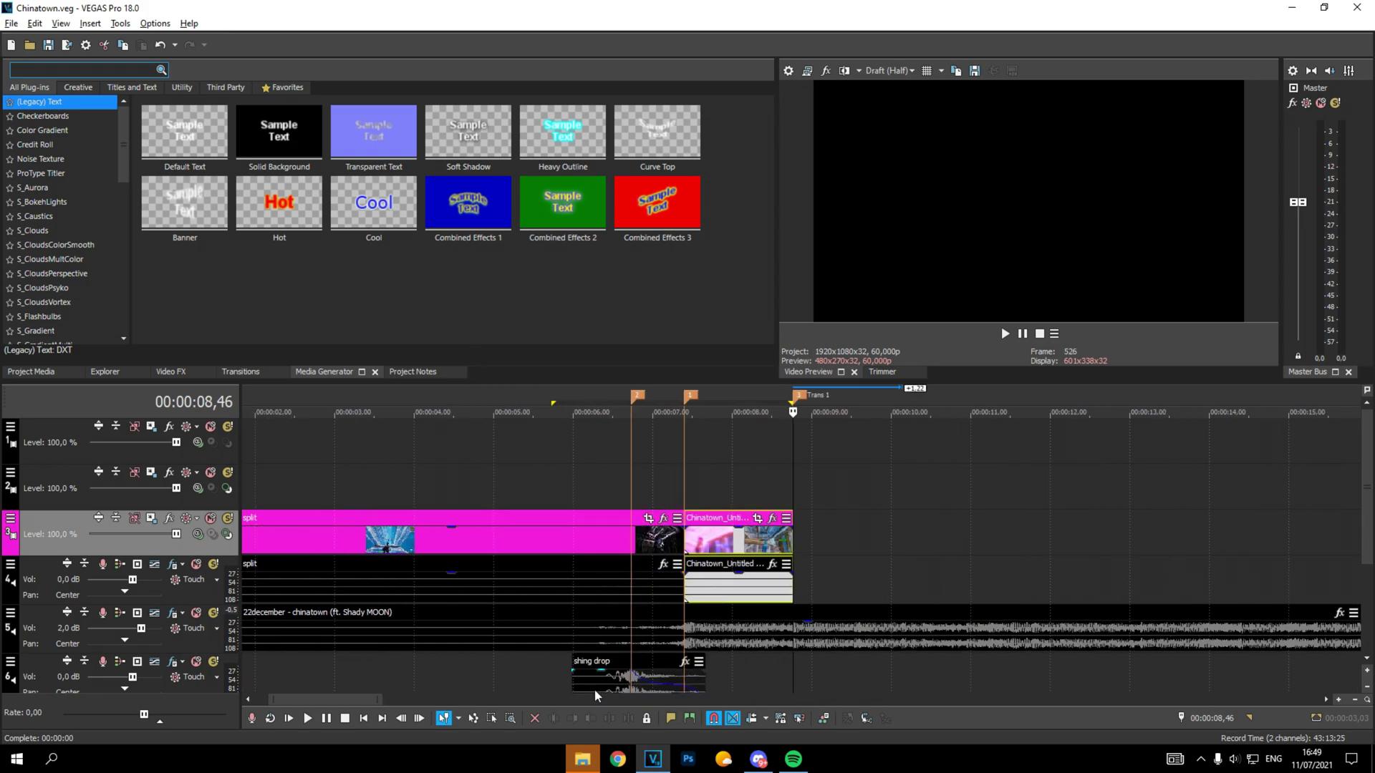
pyautogui.scroll(-1, 639, 637)
pyautogui.scroll(-1, 639, 637)
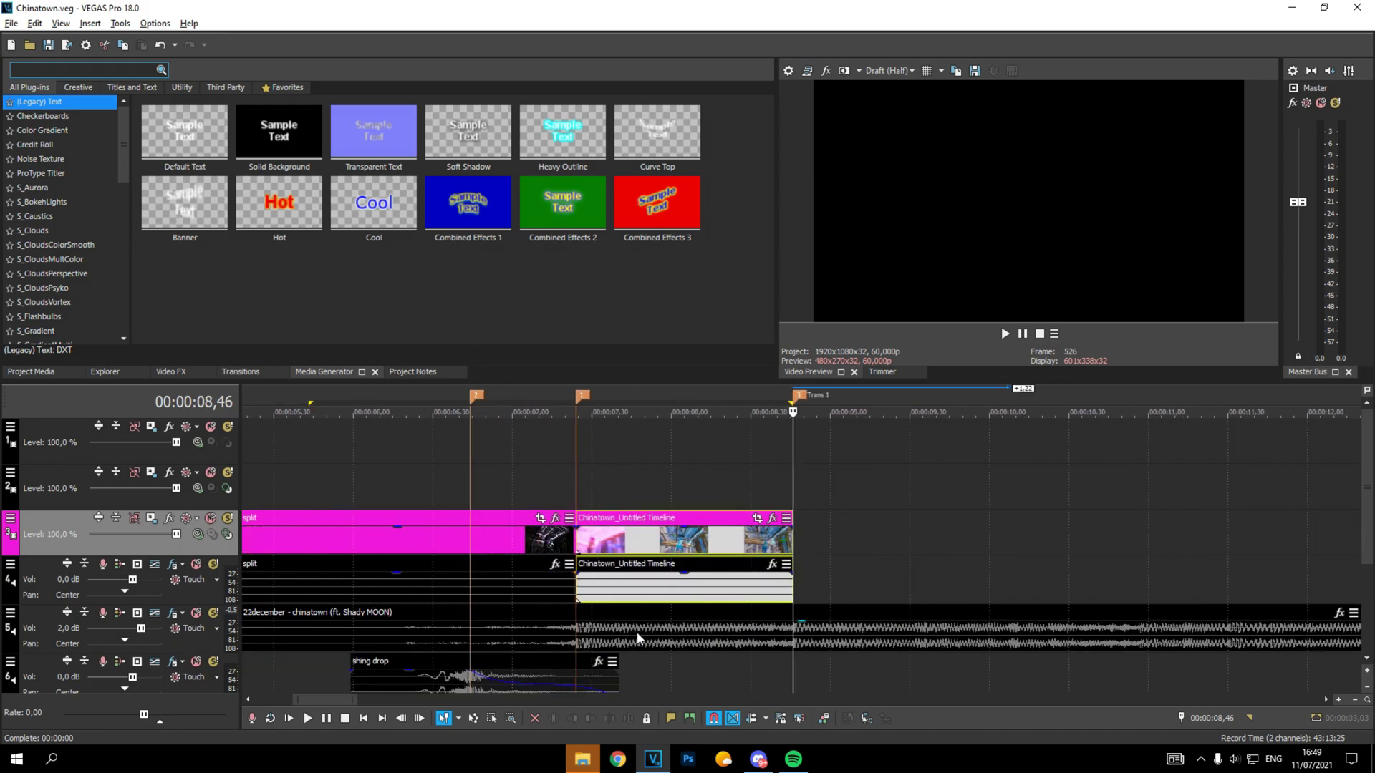
pyautogui.press('space')
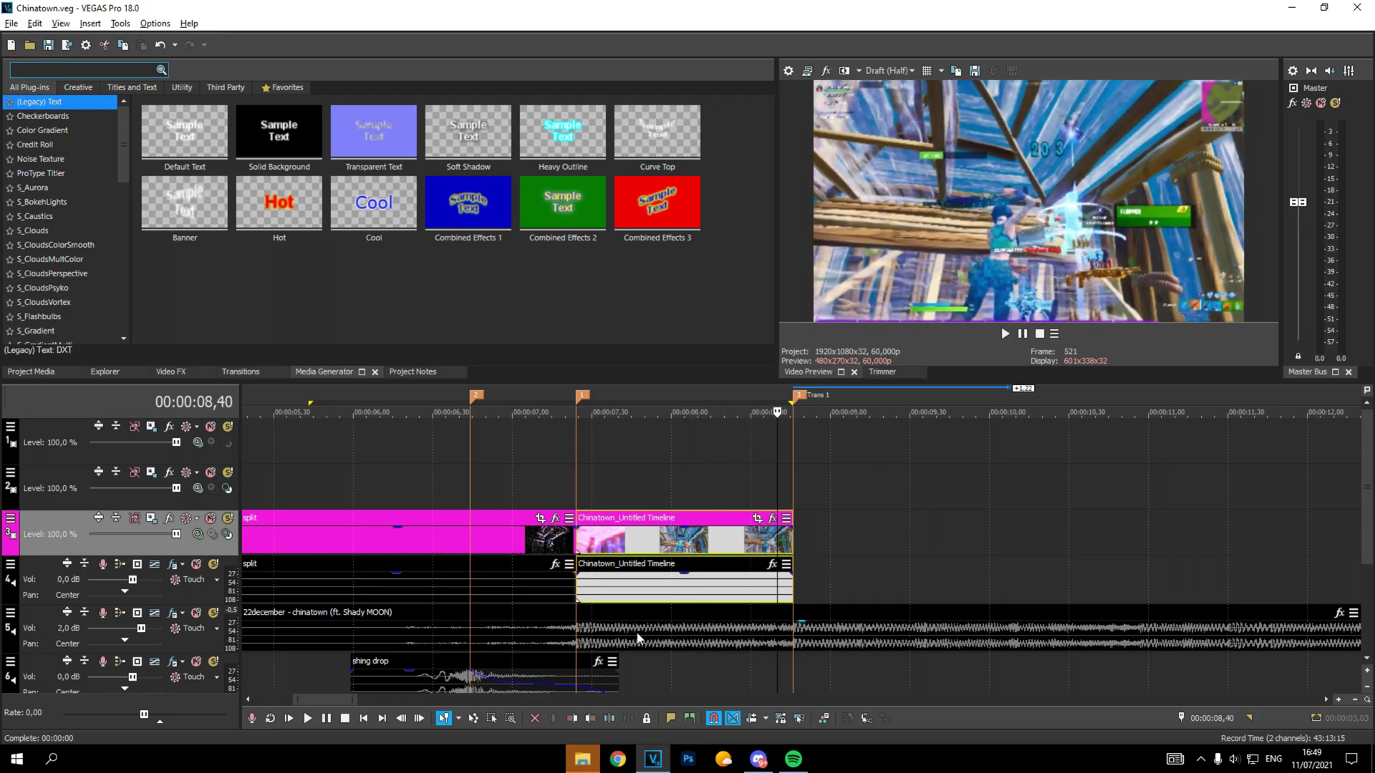
pyautogui.press('space')
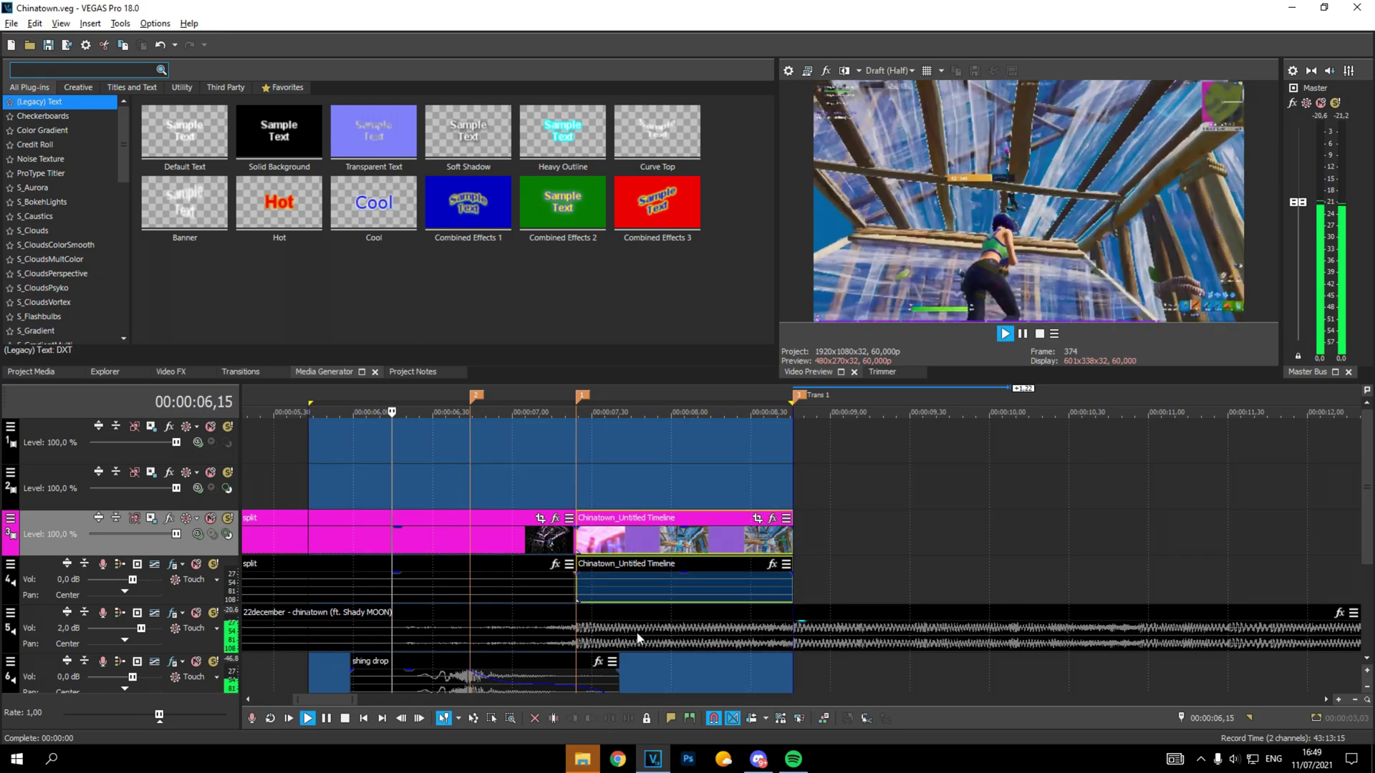
pyautogui.press('space')
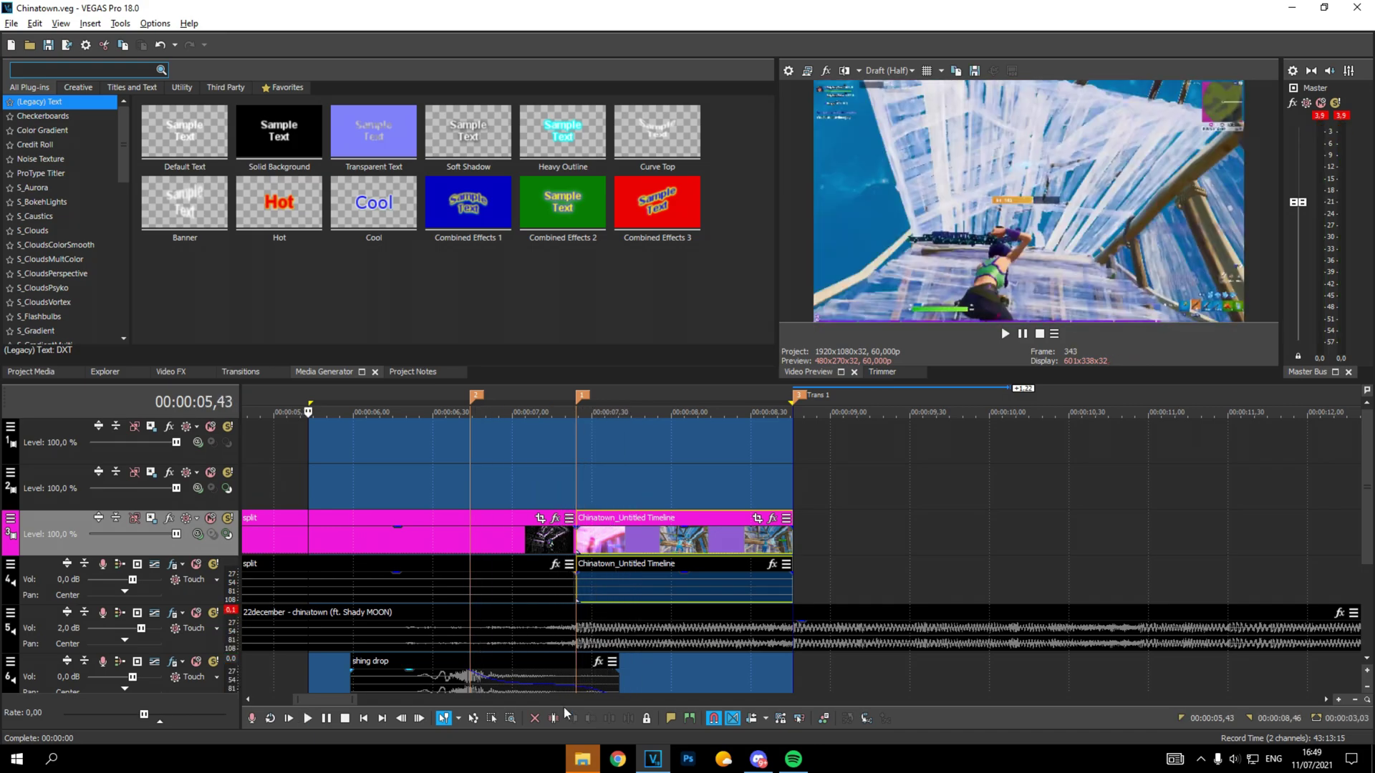
pyautogui.click(578, 479)
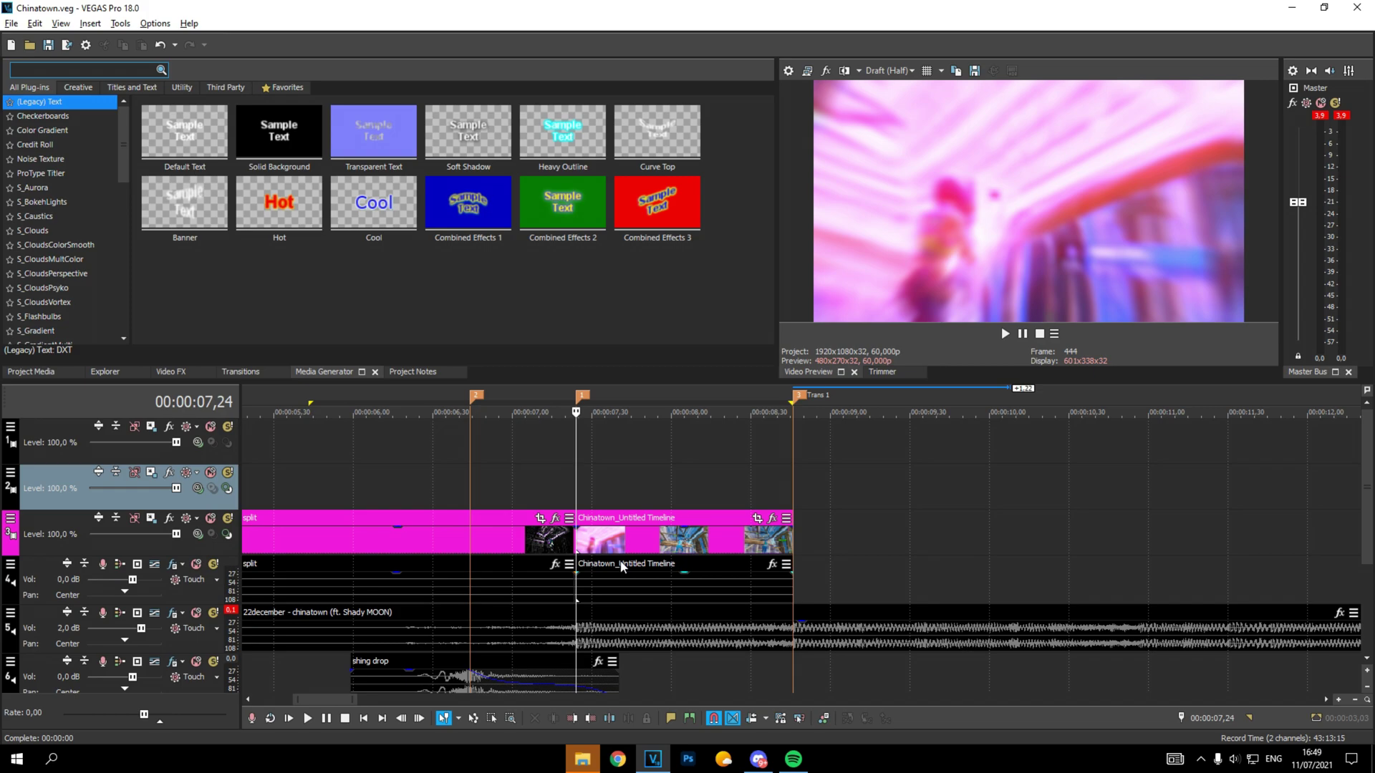
pyautogui.scroll(-5, 579, 487)
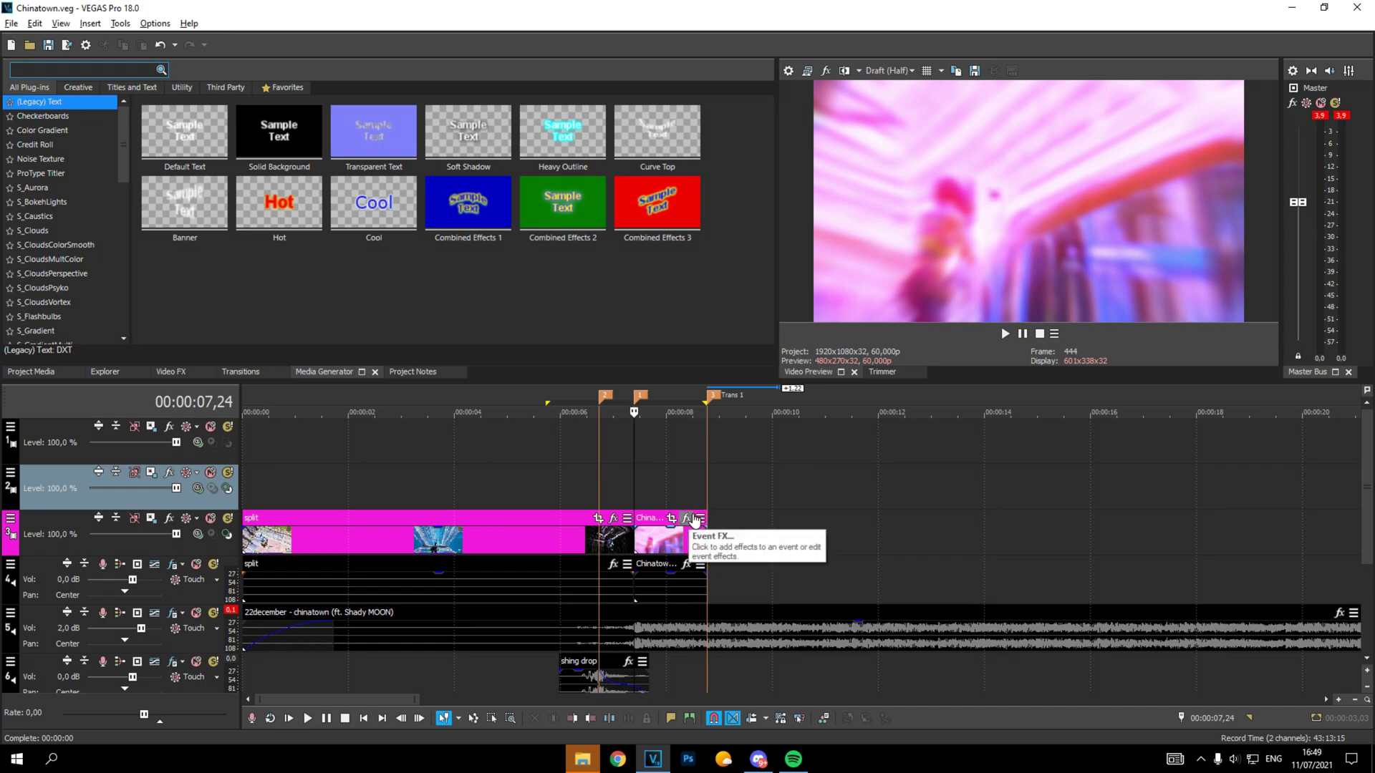
pyautogui.scroll(5, 692, 523)
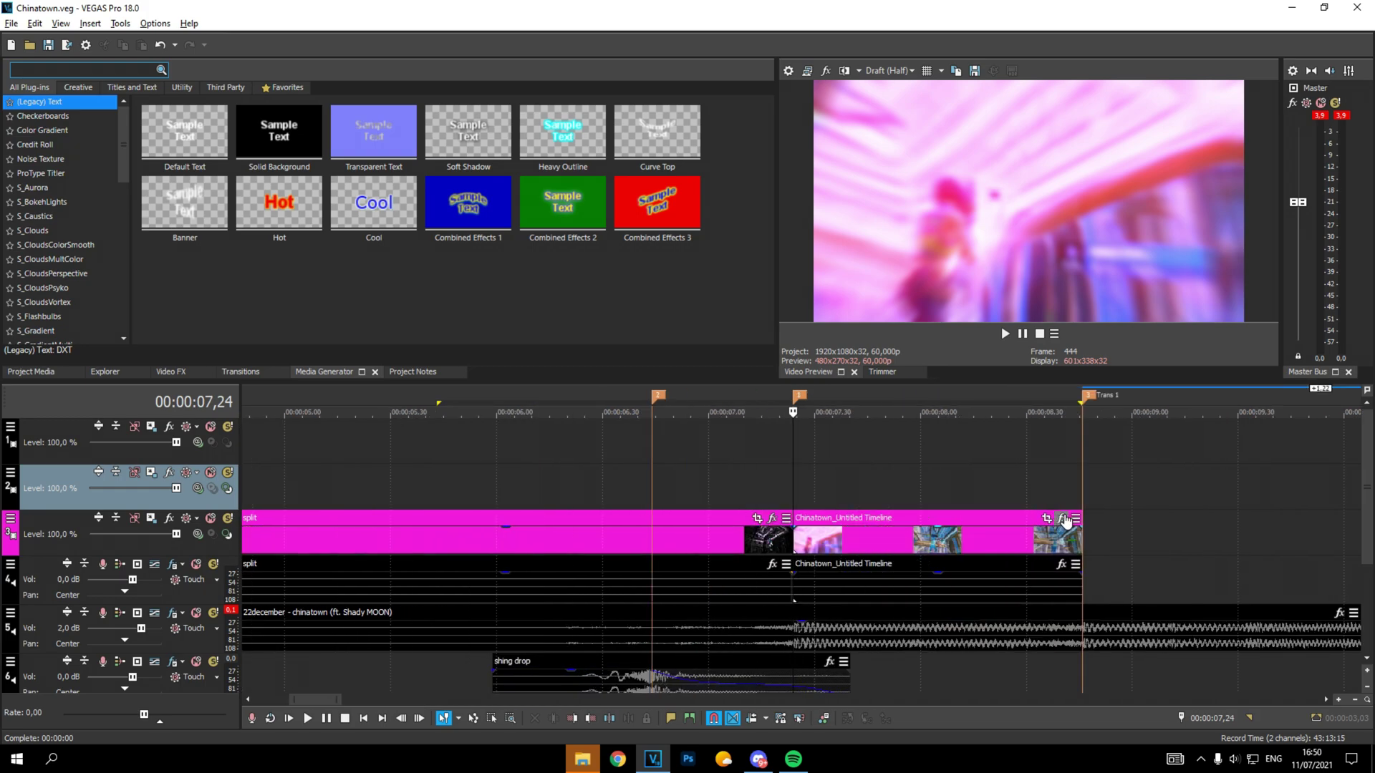
# - Apply the S_BlurMoCurves and S_Shake plug-in chain to the Chinatown_Untitled Timeline event
pyautogui.click(1065, 520)
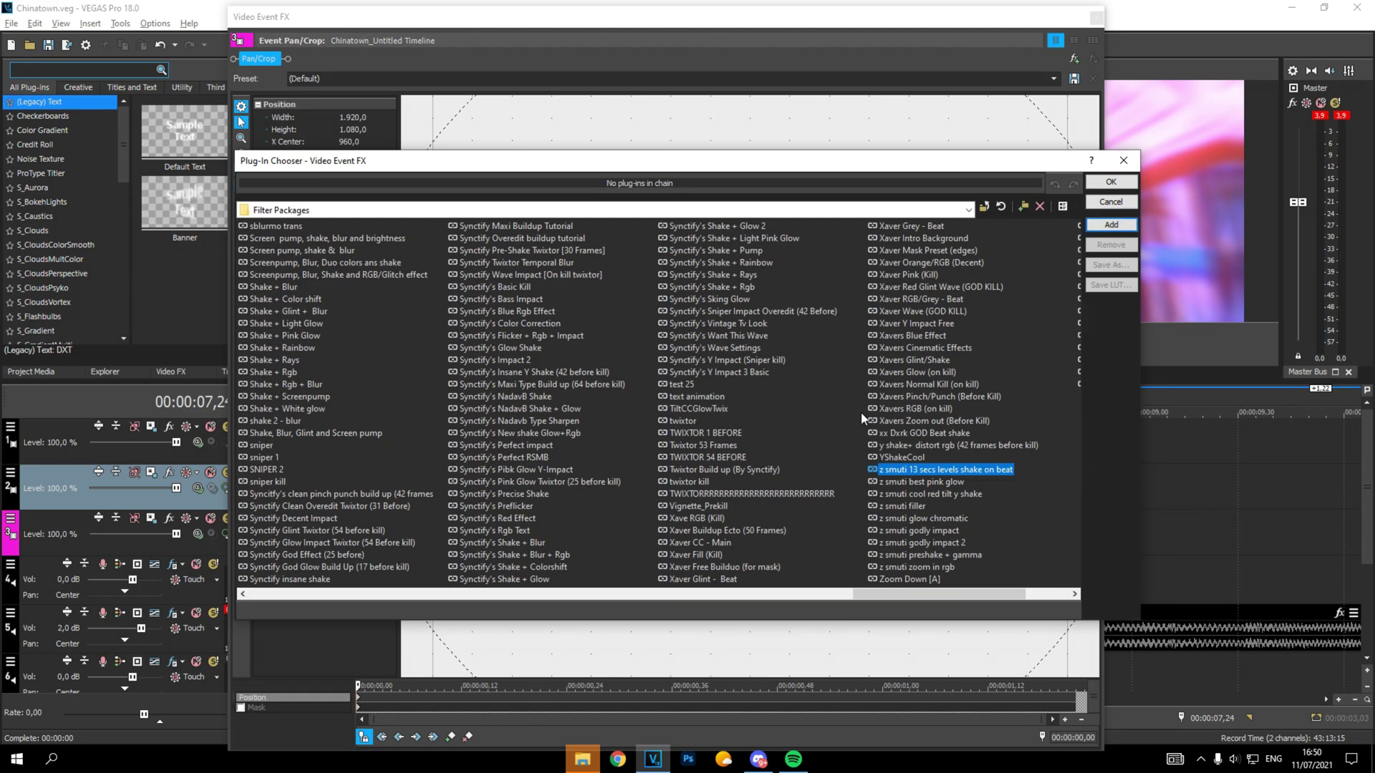
pyautogui.press('Down')
pyautogui.press('Down')
pyautogui.press('Down')
pyautogui.press('Down')
pyautogui.press('Down')
pyautogui.press('Down')
pyautogui.press('Down')
pyautogui.press('Down')
pyautogui.press('Down')
pyautogui.press('Down')
pyautogui.press('Down')
pyautogui.press('Down')
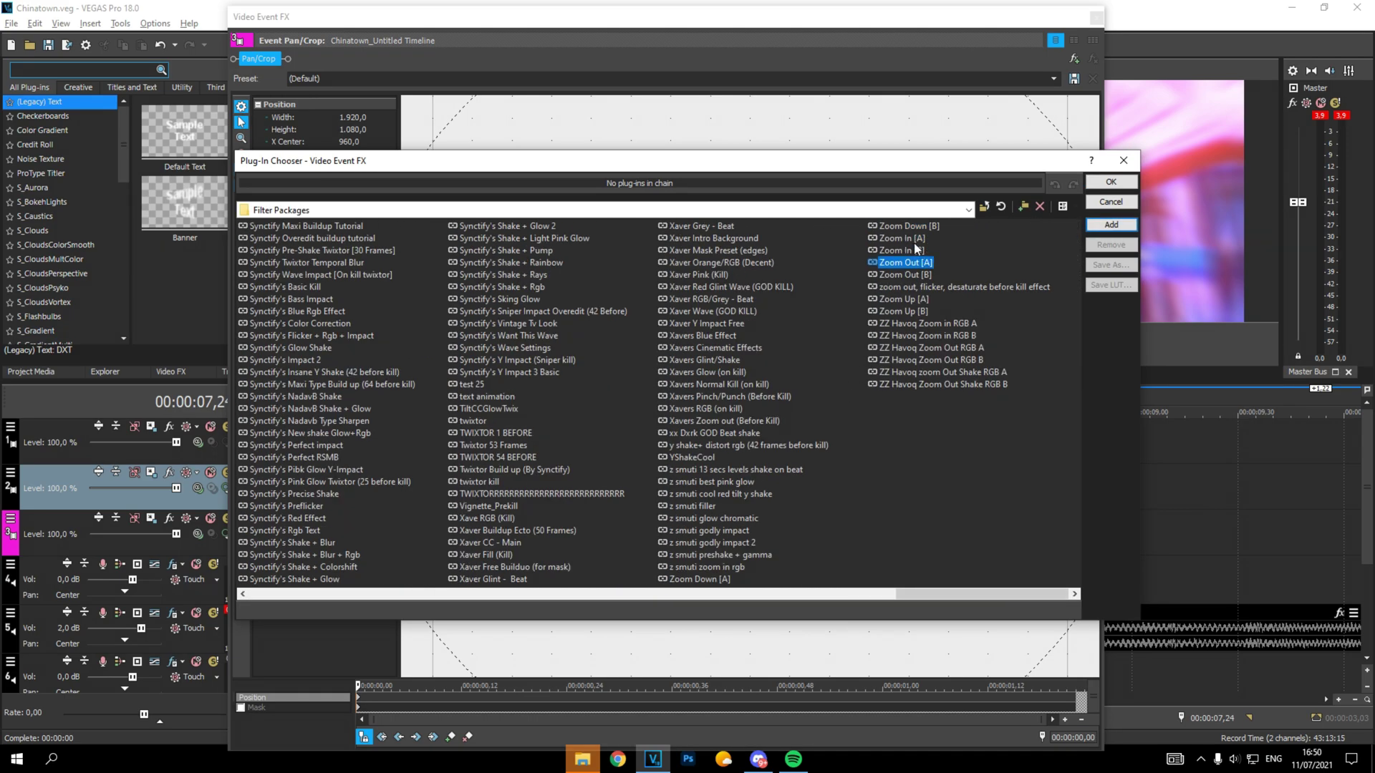
pyautogui.doubleClick(919, 265)
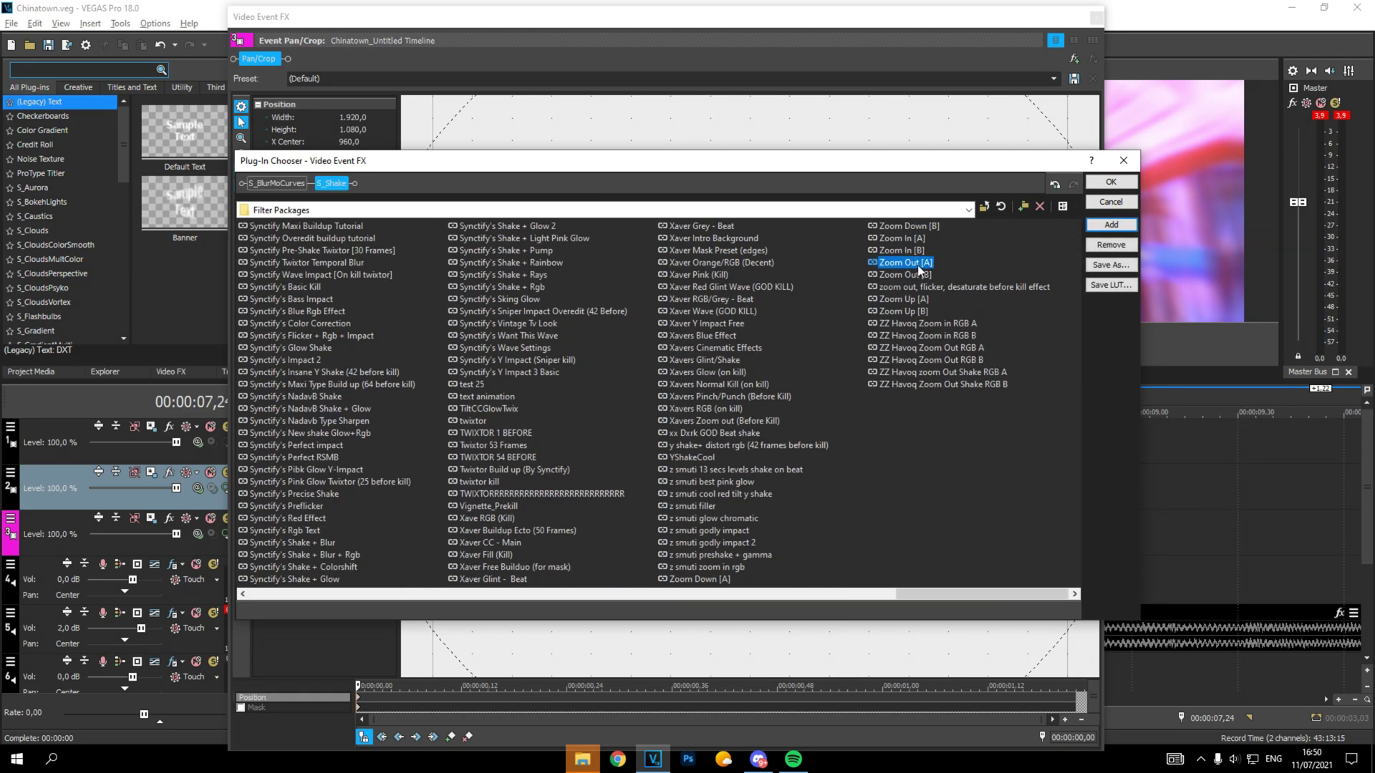
pyautogui.click(1110, 182)
pyautogui.click(1096, 17)
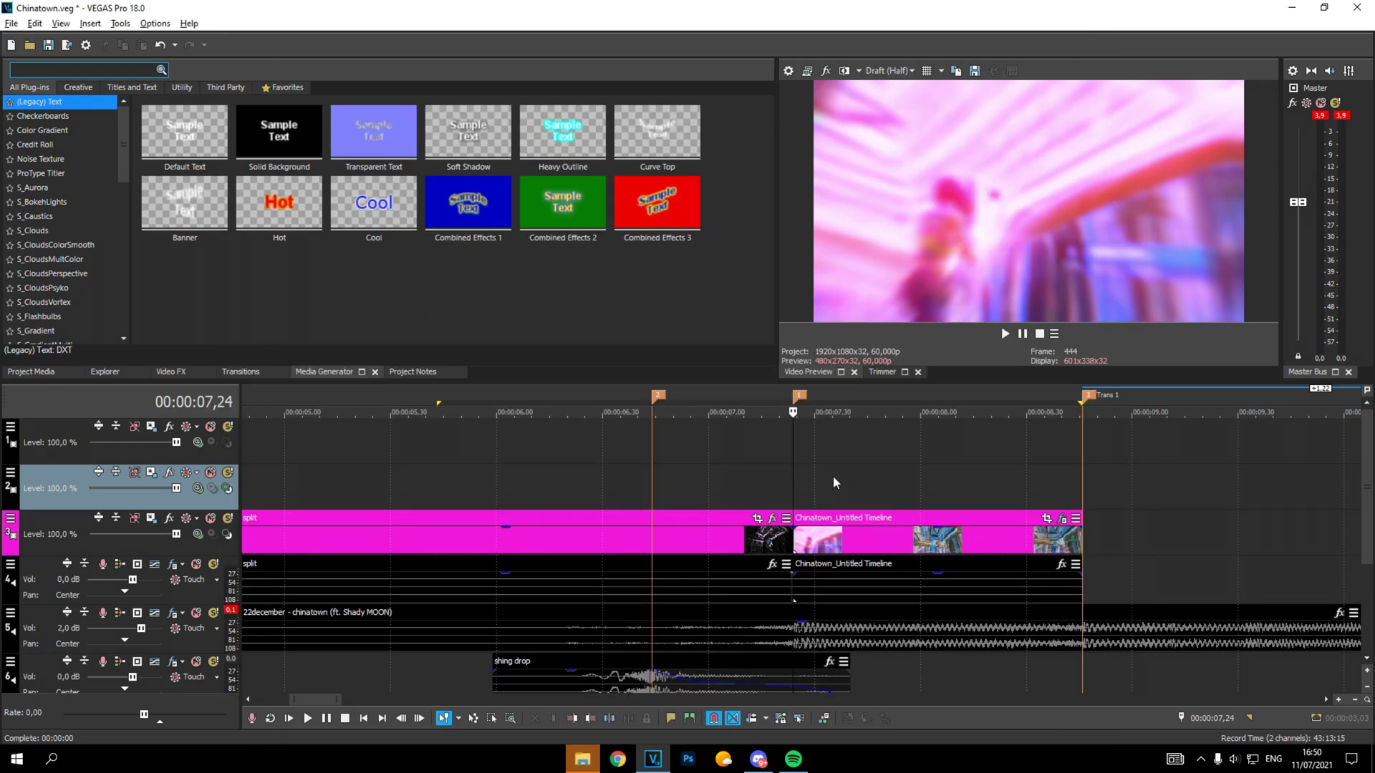
# - Play the nested event's start and move both S_BlurMoCurves keyframes to its end
pyautogui.click(789, 454)
pyautogui.scroll(-2, 791, 458)
pyautogui.press('space')
pyautogui.click(918, 518)
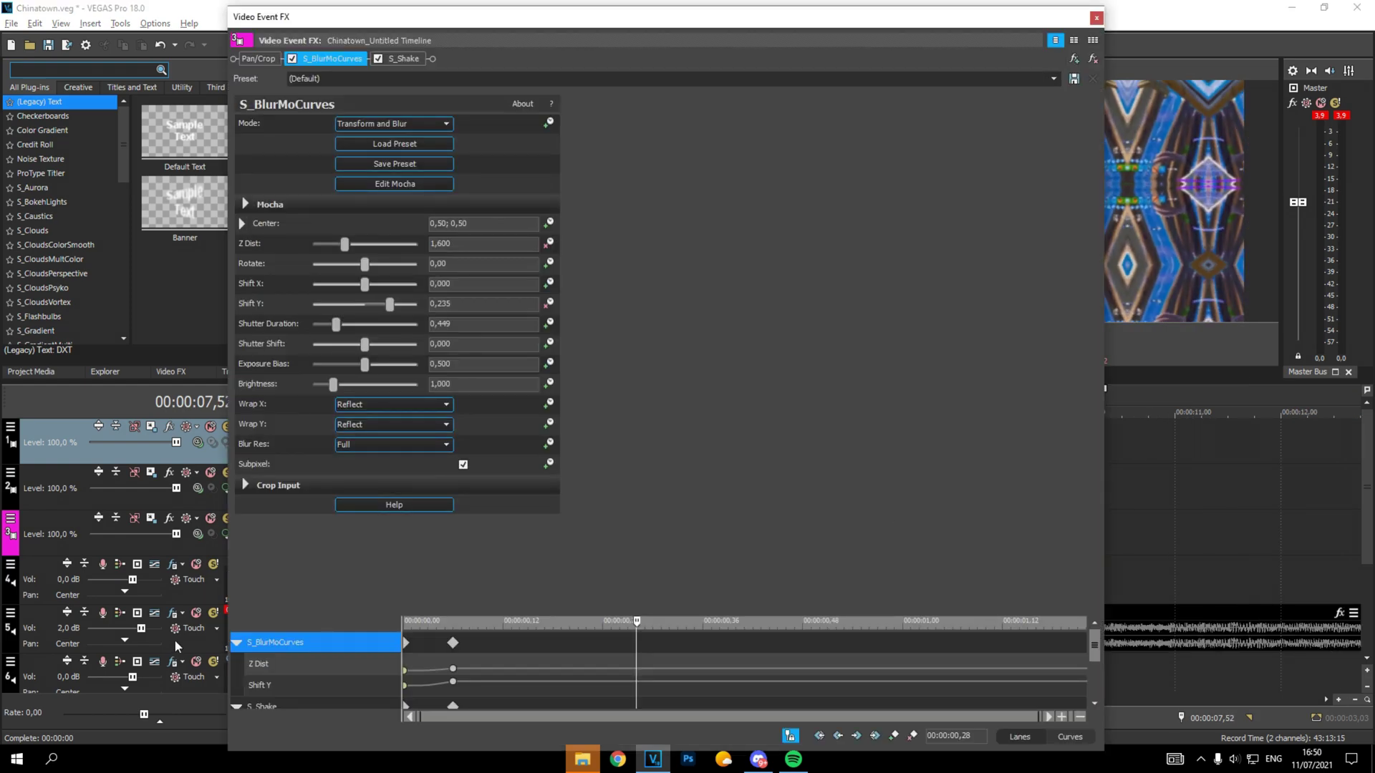
pyautogui.click(458, 681)
pyautogui.click(505, 657)
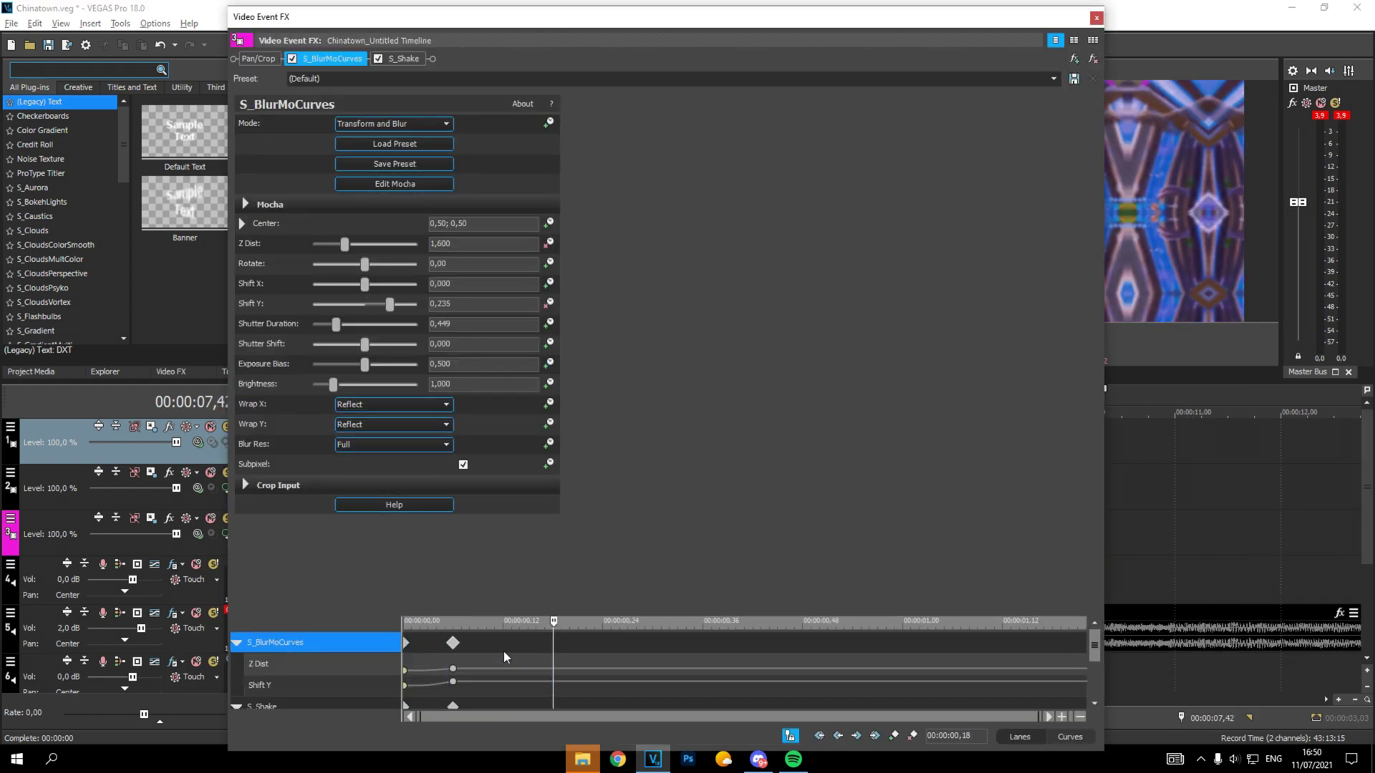
pyautogui.click(452, 642)
pyautogui.keyDown('ctrl'); pyautogui.click(406, 642); pyautogui.keyUp('ctrl')
pyautogui.moveTo(452, 642); pyautogui.dragTo(1065, 654)
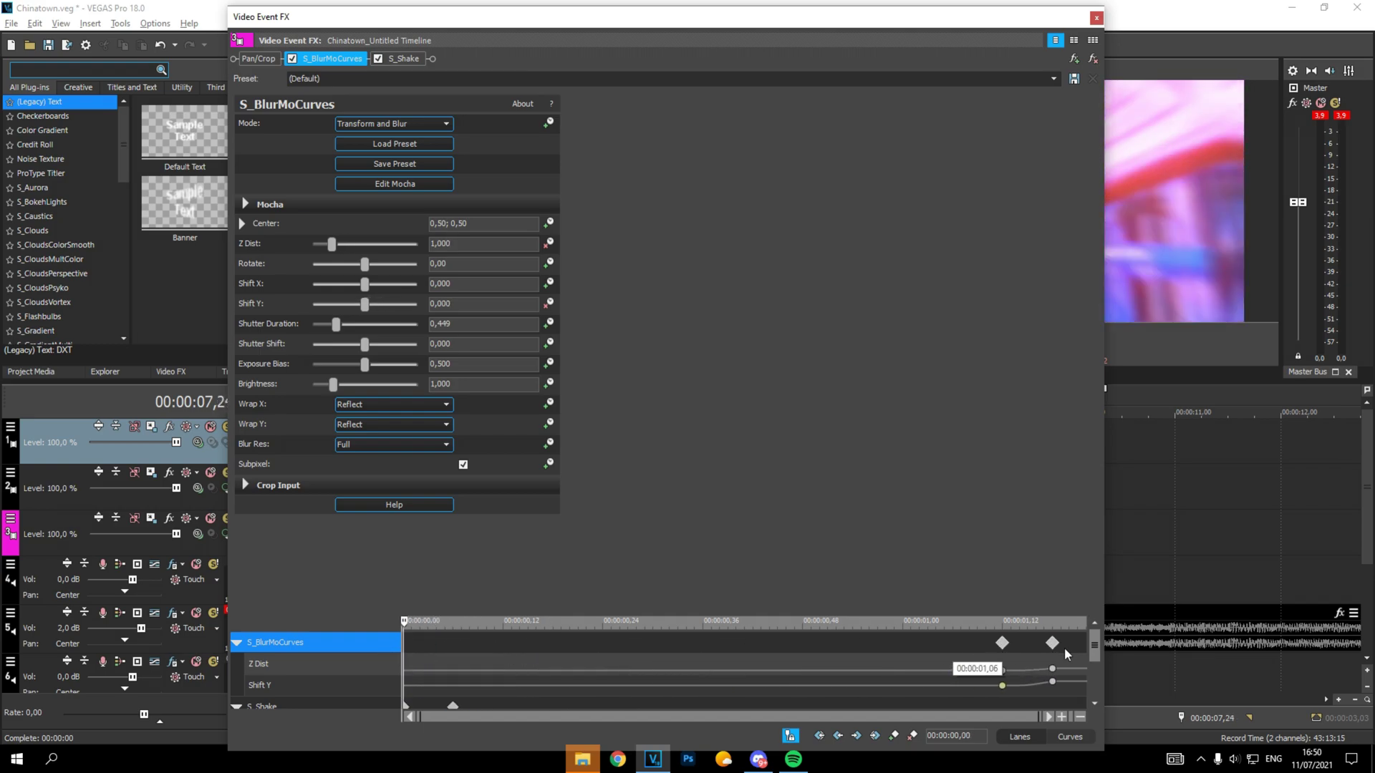
# - Move the S_Shake keyframes to the event's end and preview the shake
pyautogui.scroll(-1, 1080, 673)
pyautogui.click(414, 688)
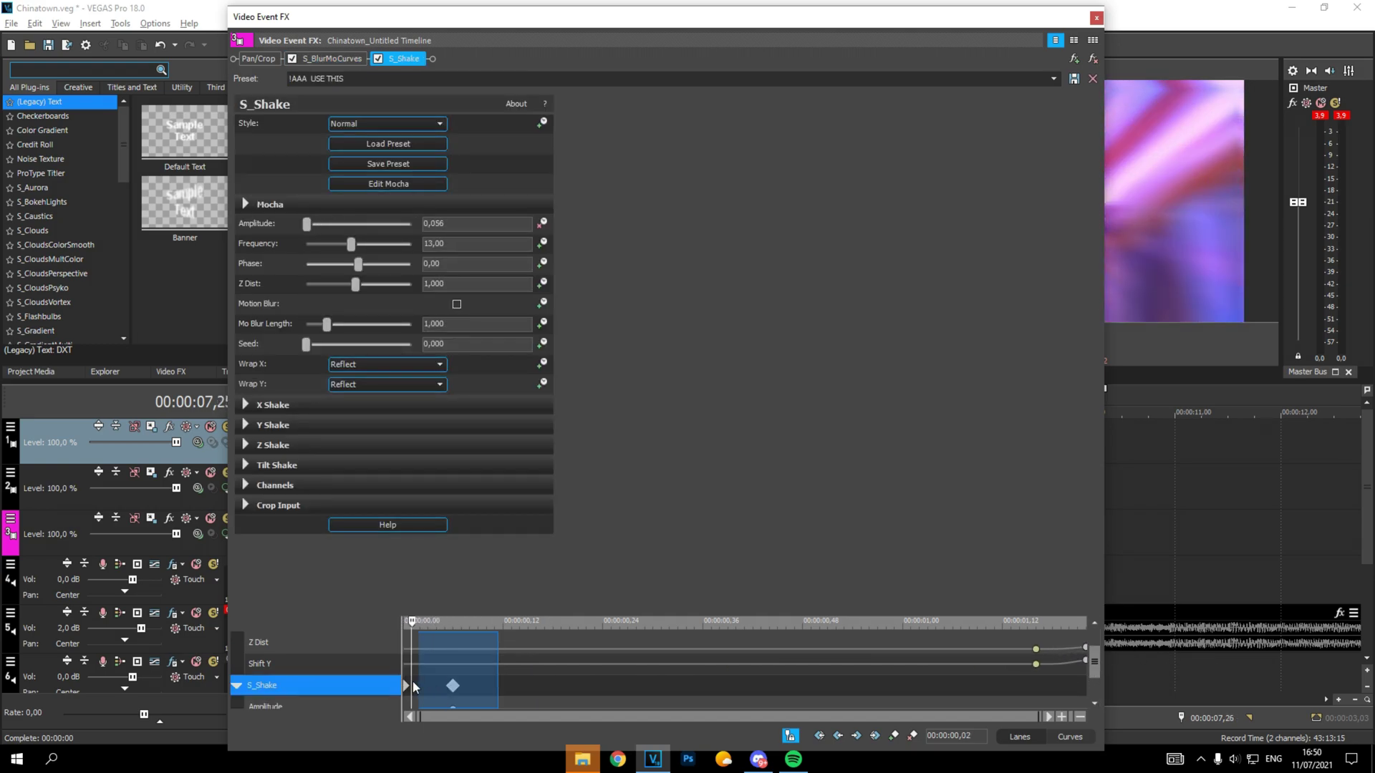
pyautogui.moveTo(452, 686); pyautogui.dragTo(1036, 688)
pyautogui.click(419, 623)
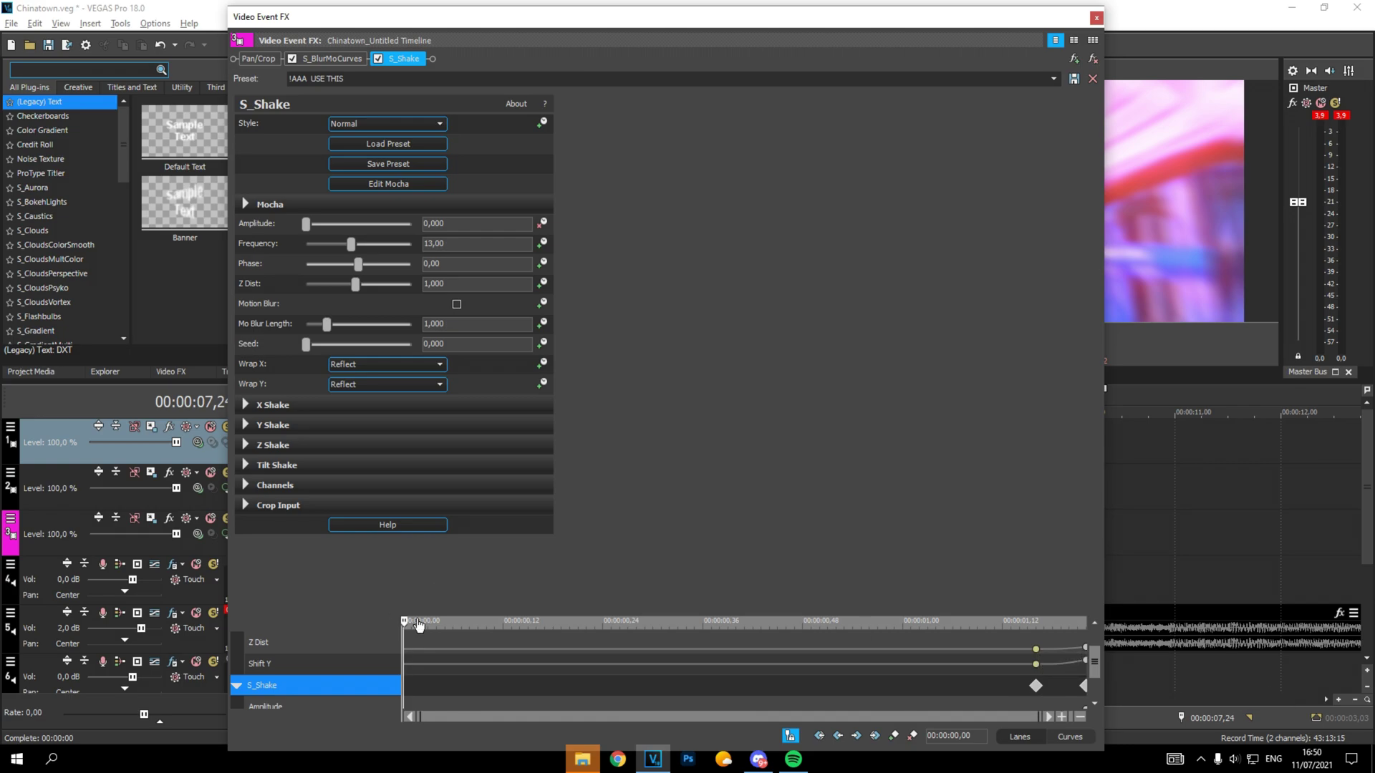
pyautogui.moveTo(405, 623); pyautogui.dragTo(1085, 644)
pyautogui.click(1096, 17)
pyautogui.press('space')
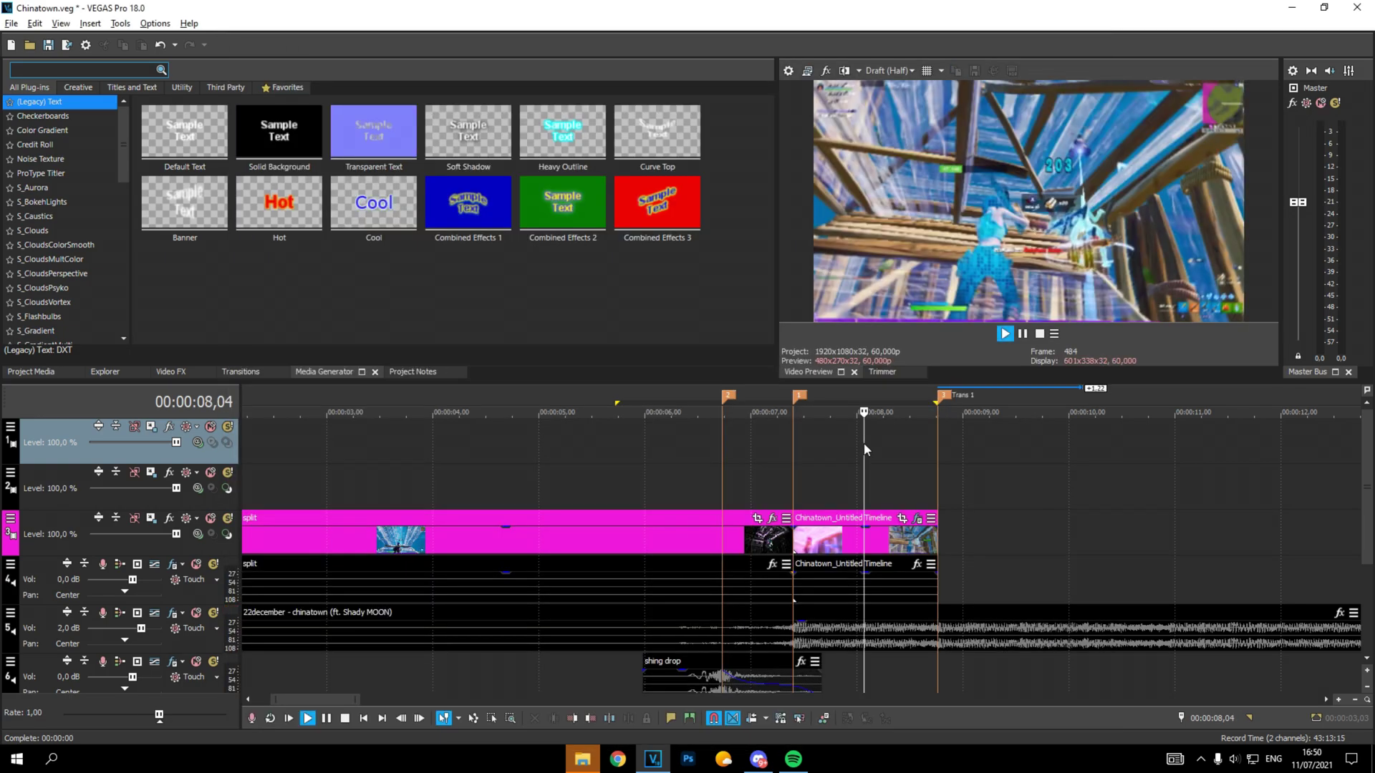
pyautogui.click(657, 481)
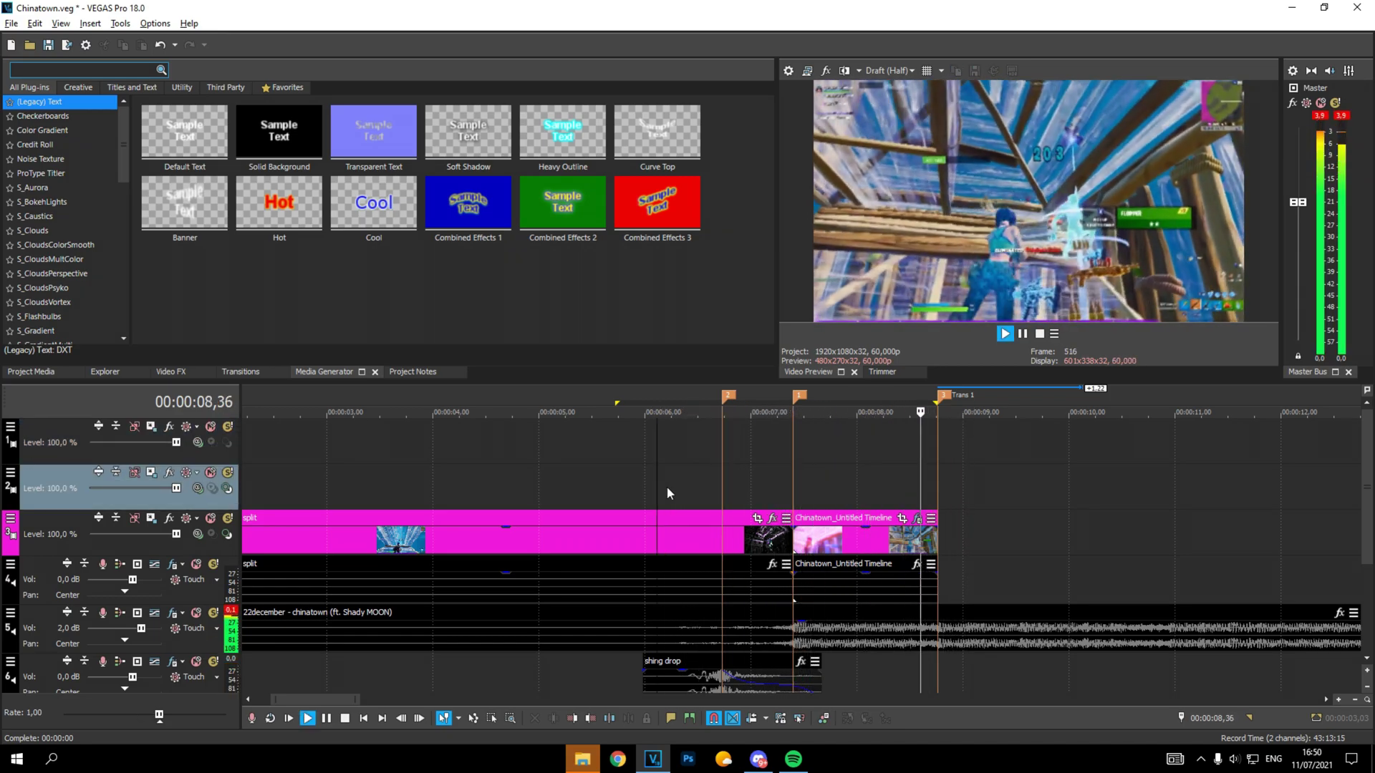
pyautogui.press('space')
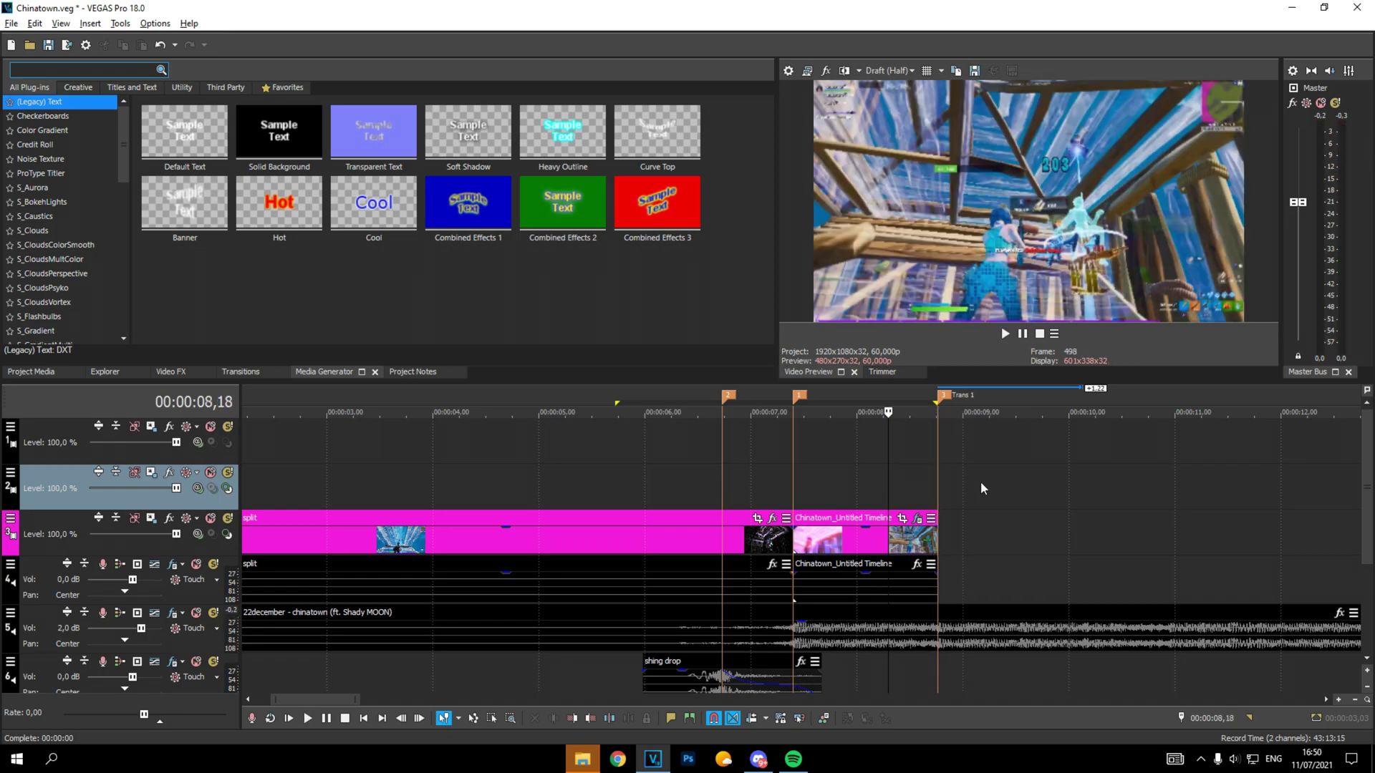
pyautogui.click(929, 478)
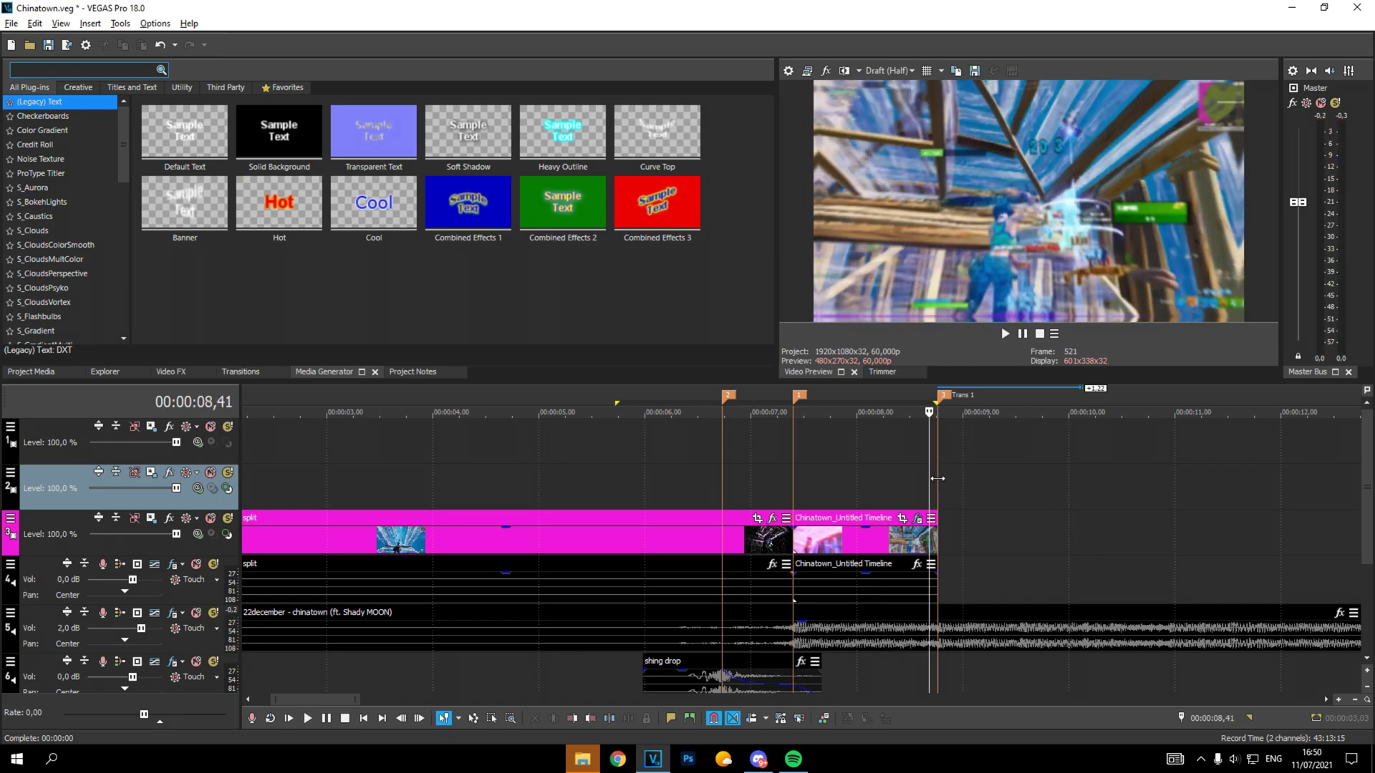